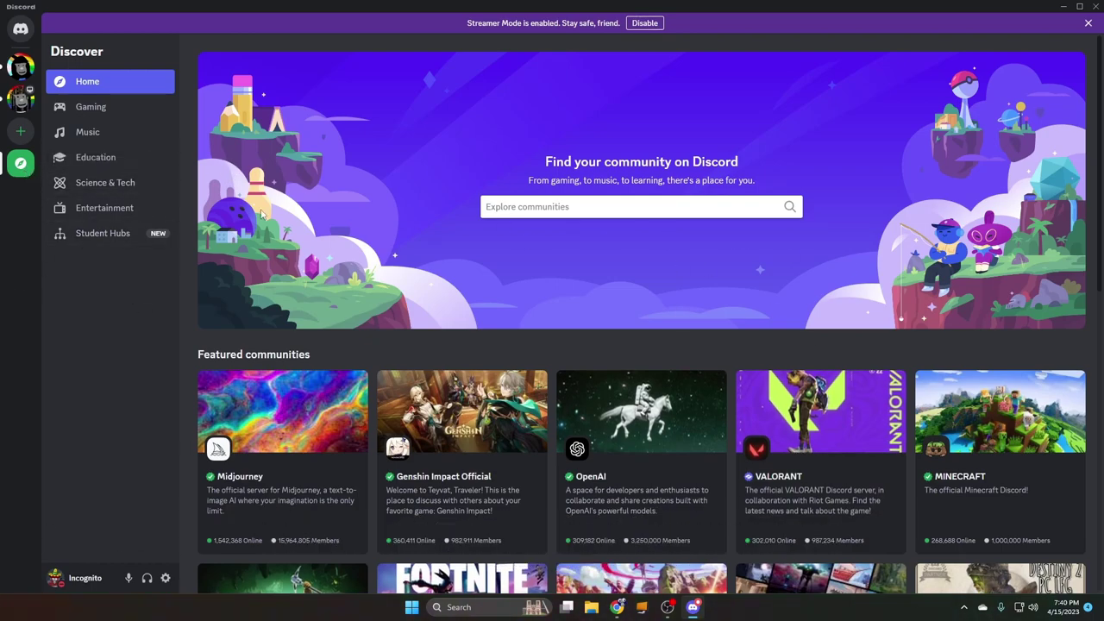
Search the communities for "RBUK", open the RBUK's Treehouse server and choose to just look around for now.
click(582, 209)
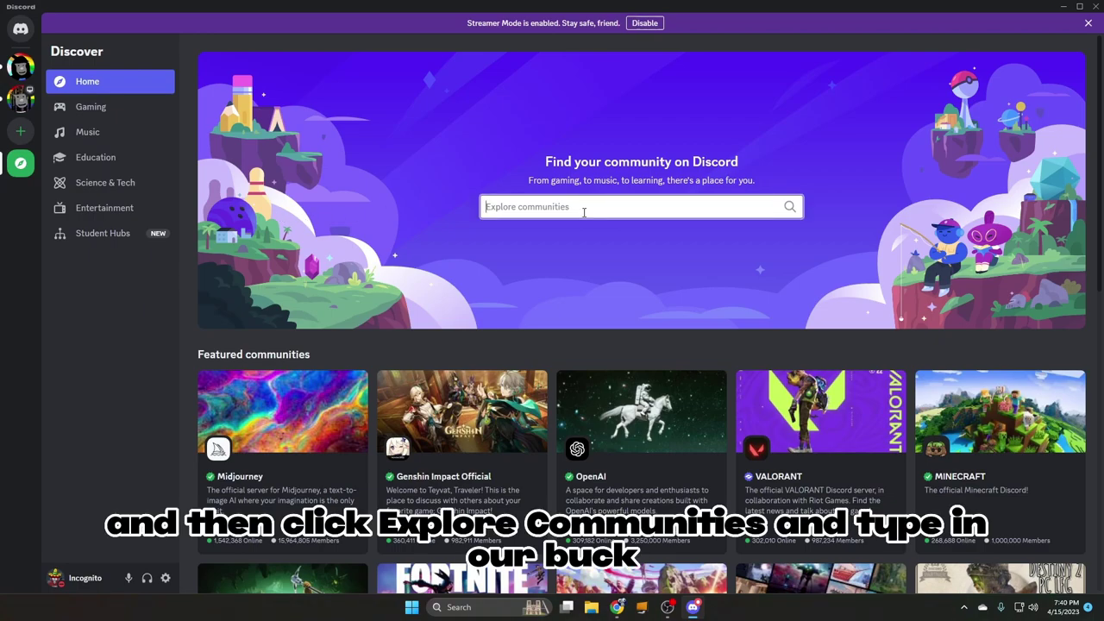
text(RBUK)
key(Return)
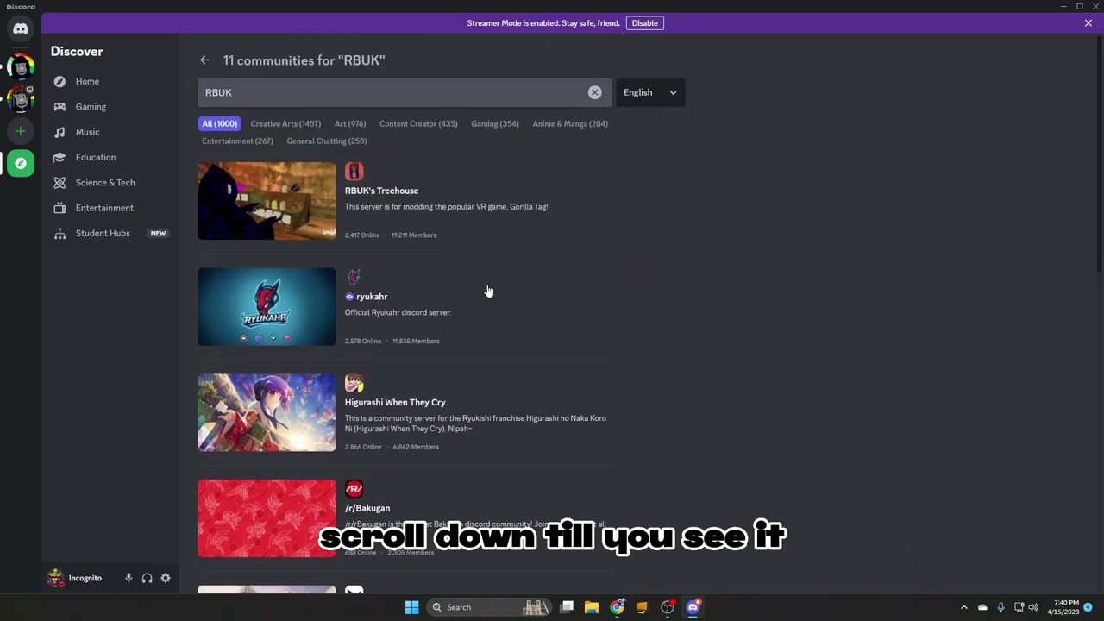
click(336, 223)
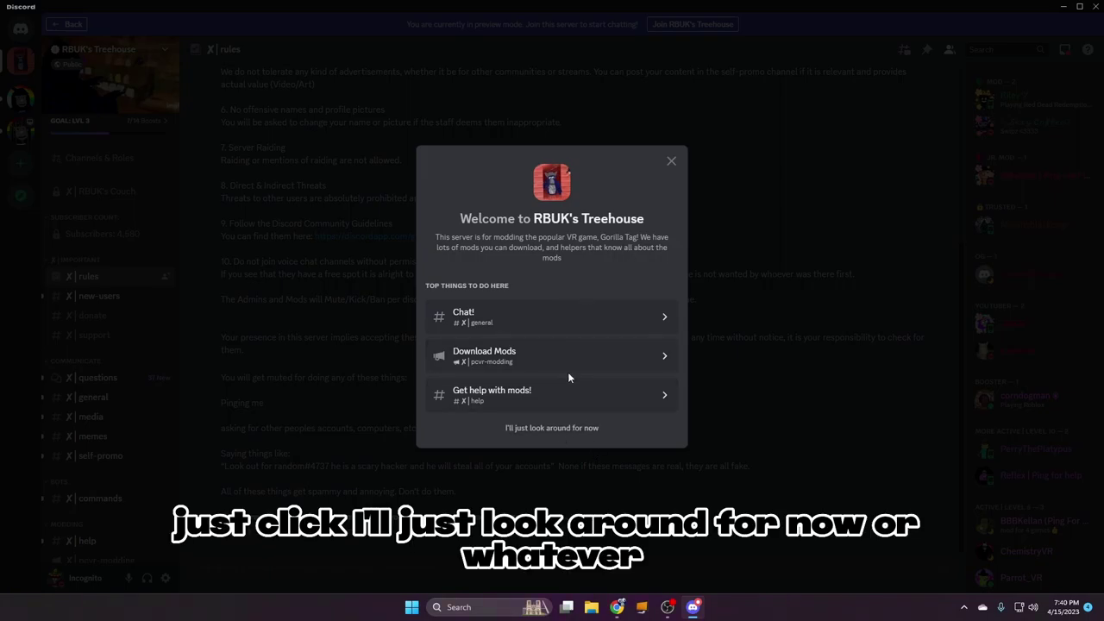
click(572, 429)
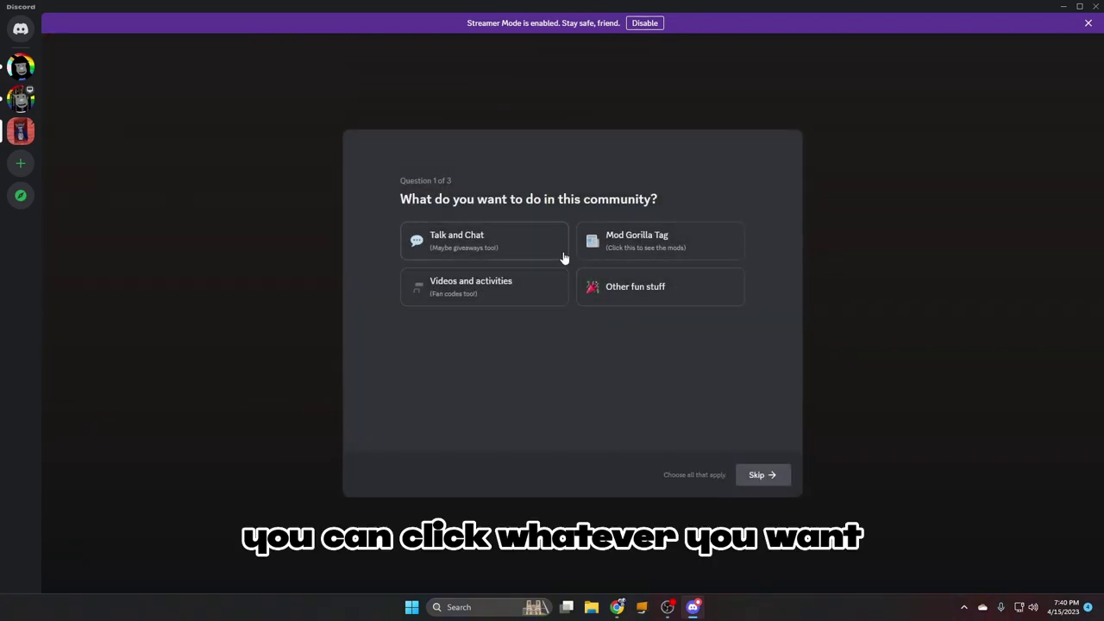
Complete the onboarding questions with Mod Gorilla Tag, the mod kinds Maps, Hats, Materials and Just mods, and the pronouns He/Him.
click(612, 250)
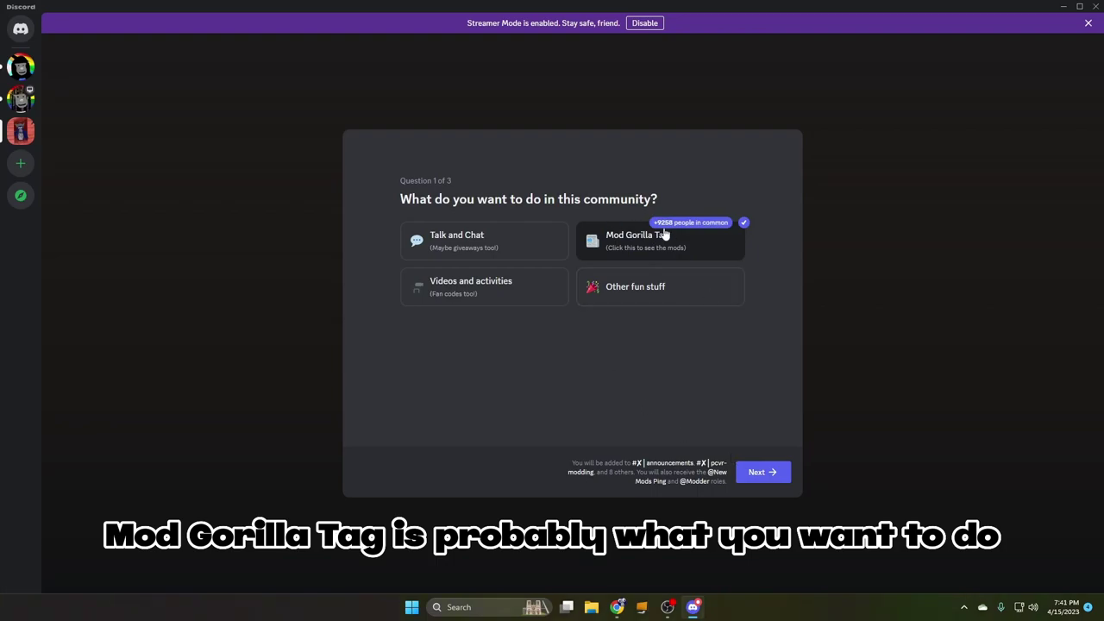
click(763, 471)
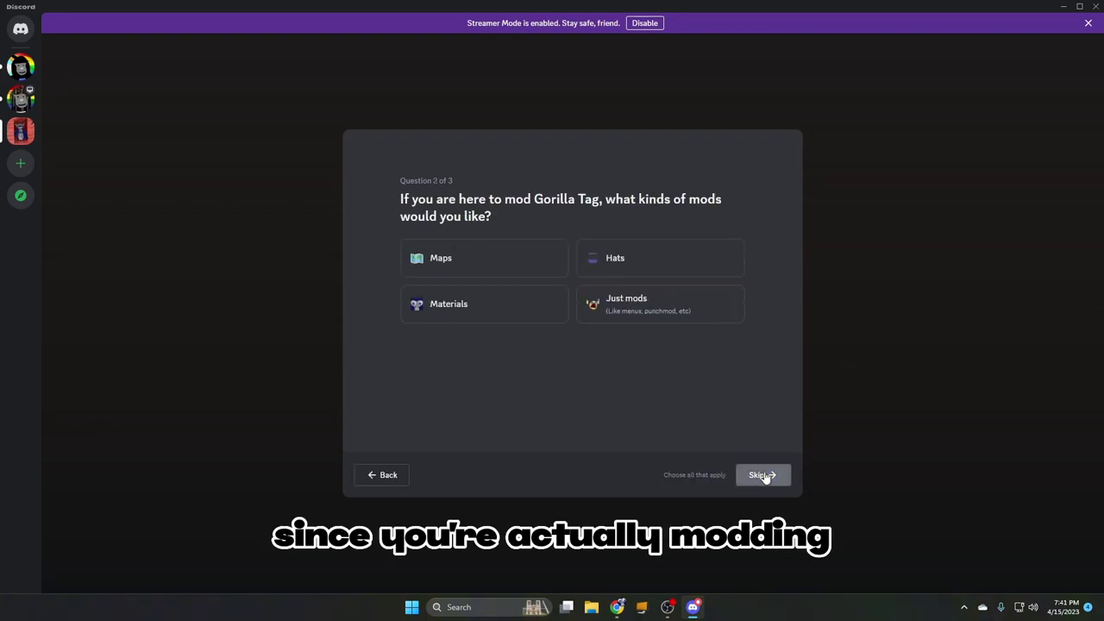
click(458, 262)
click(619, 271)
click(483, 303)
click(643, 310)
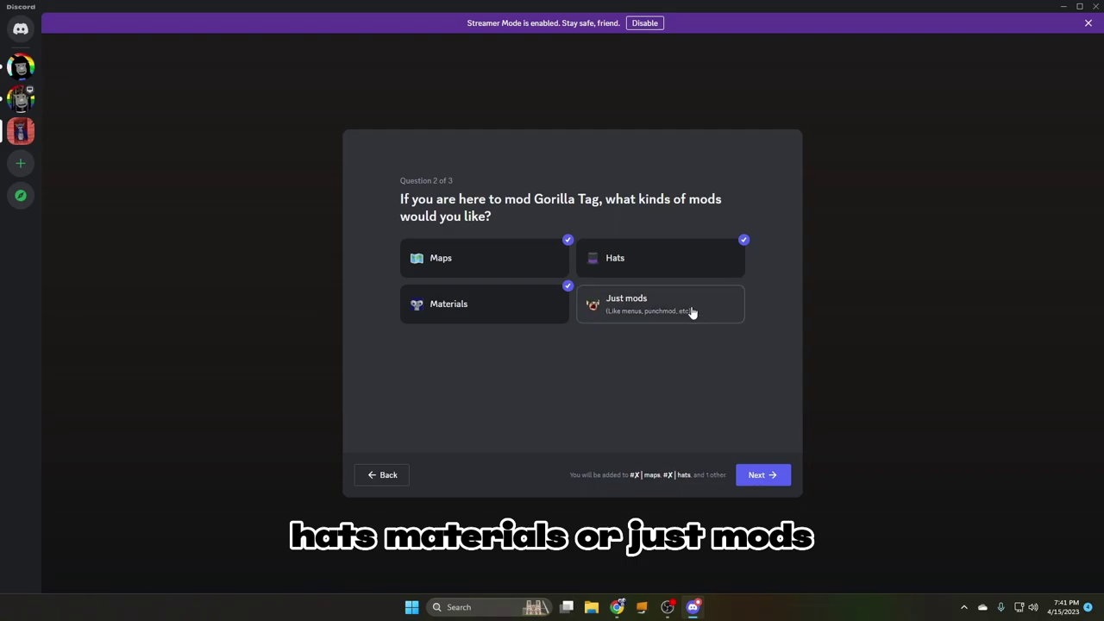
click(757, 476)
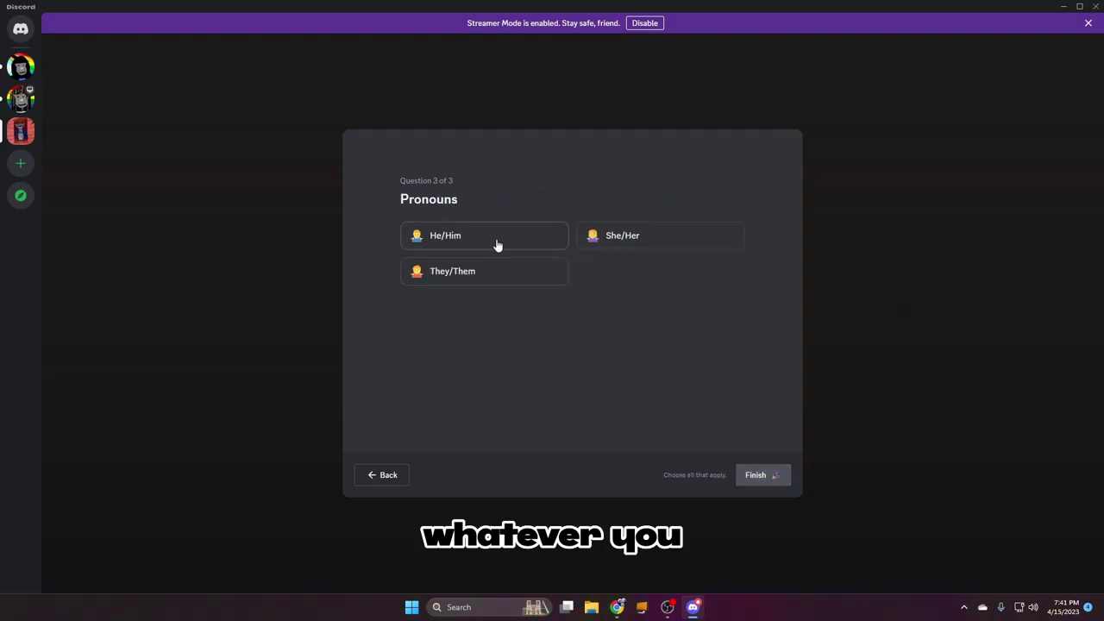
click(497, 247)
click(760, 475)
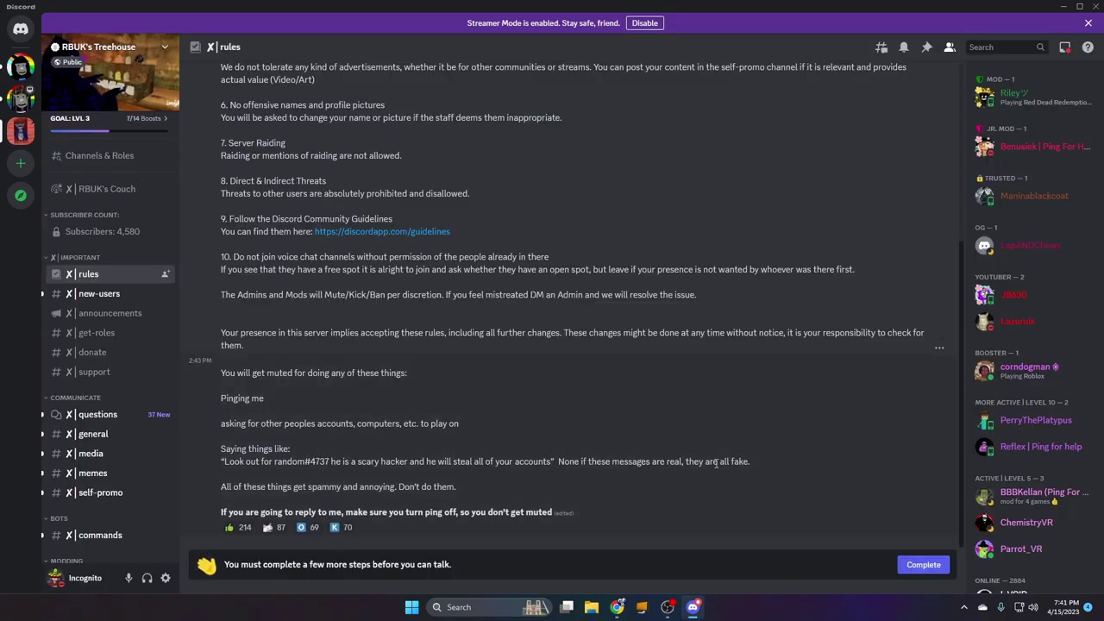
Complete the remaining membership steps by reading through the server rules, agreeing to them and submitting.
click(924, 565)
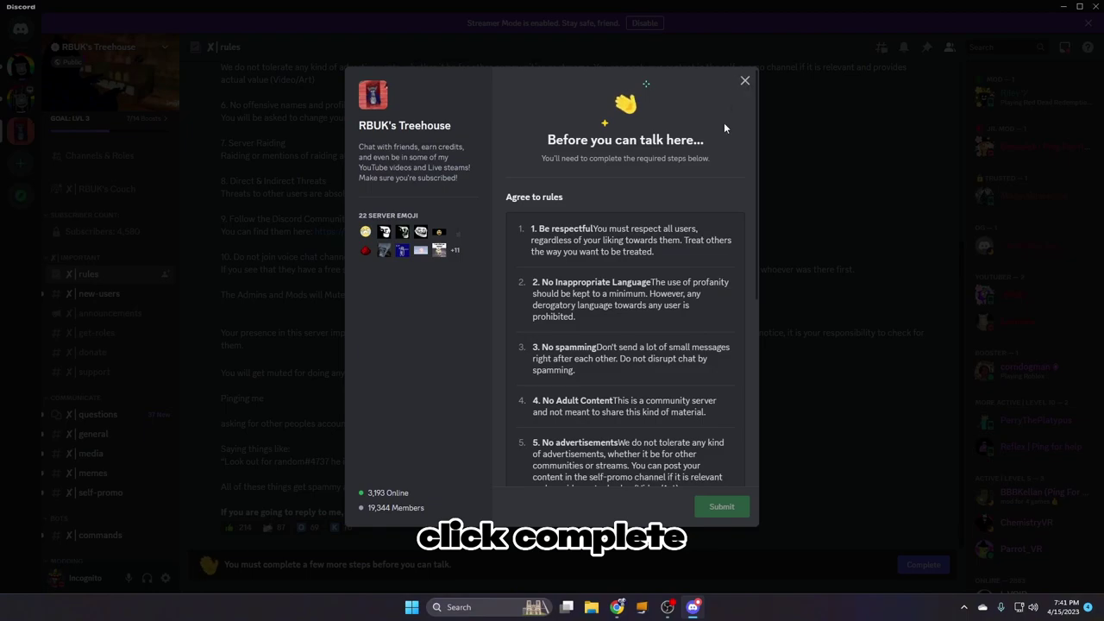
scroll(717, 145, down, 5)
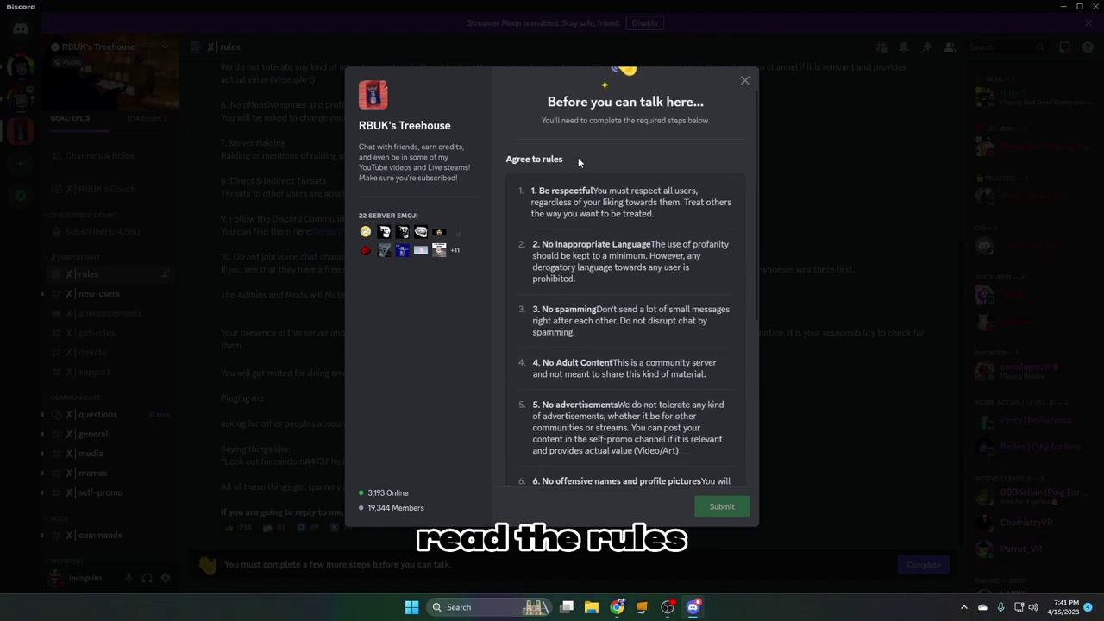
scroll(514, 467, down, 5)
click(513, 468)
click(737, 509)
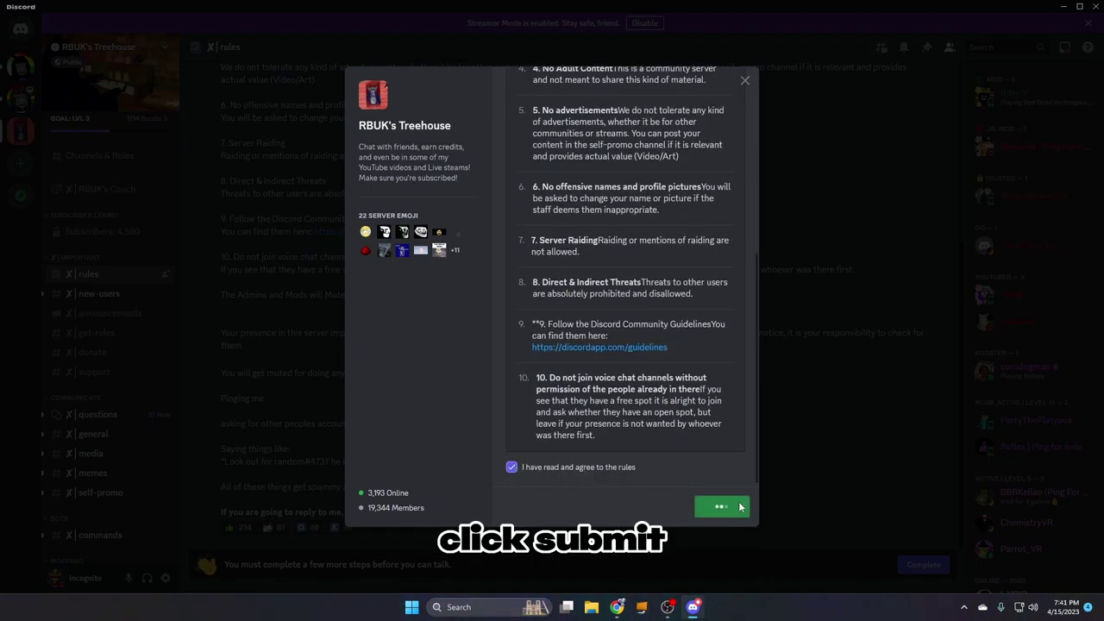
Open the pcvr-modding channel and review the files it offers for download, from WinRAR through Managed.rar.
scroll(74, 396, down, 5)
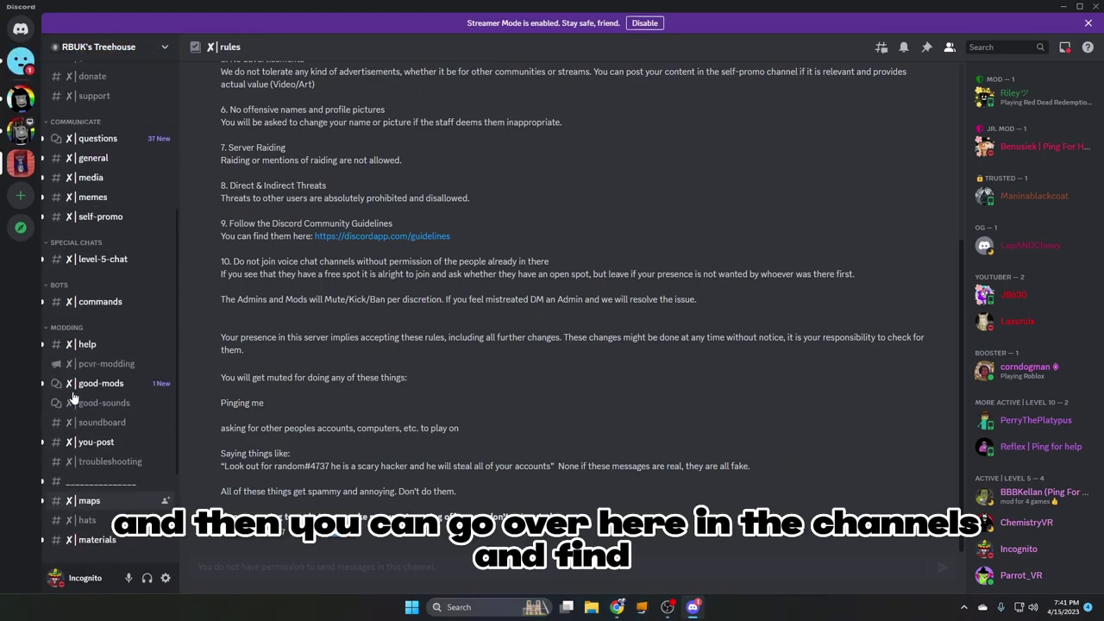
scroll(74, 397, down, 5)
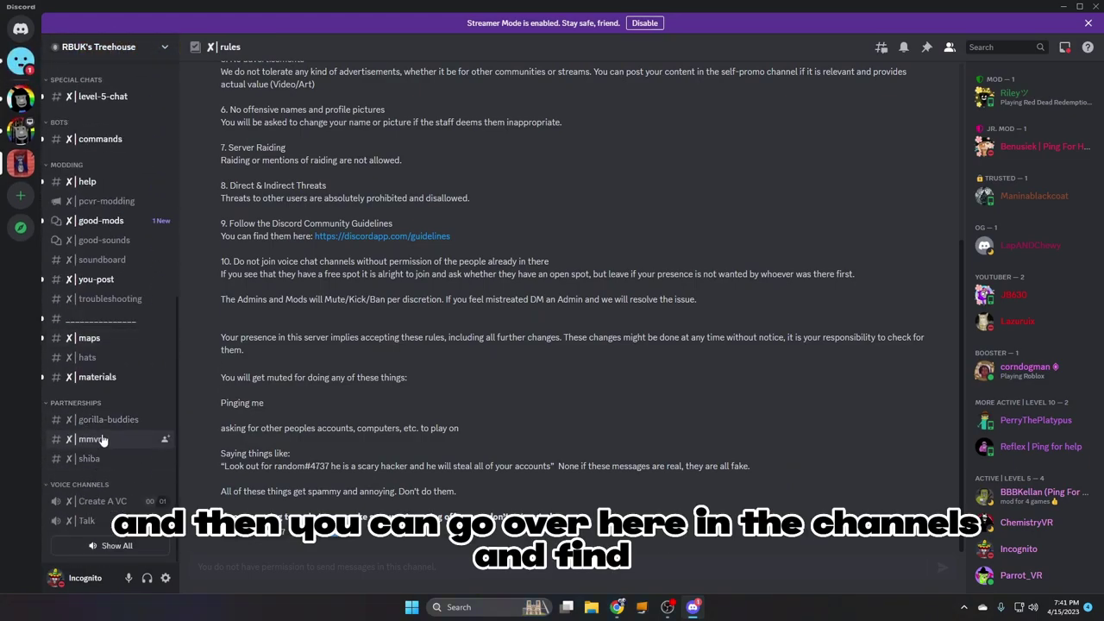
click(106, 201)
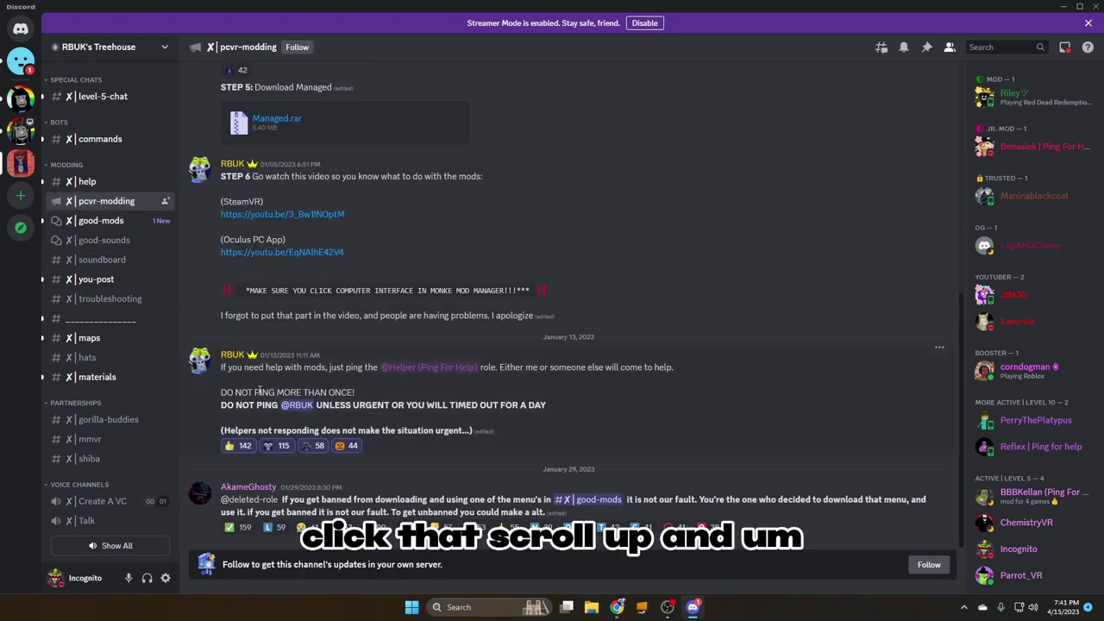
scroll(221, 436, up, 5)
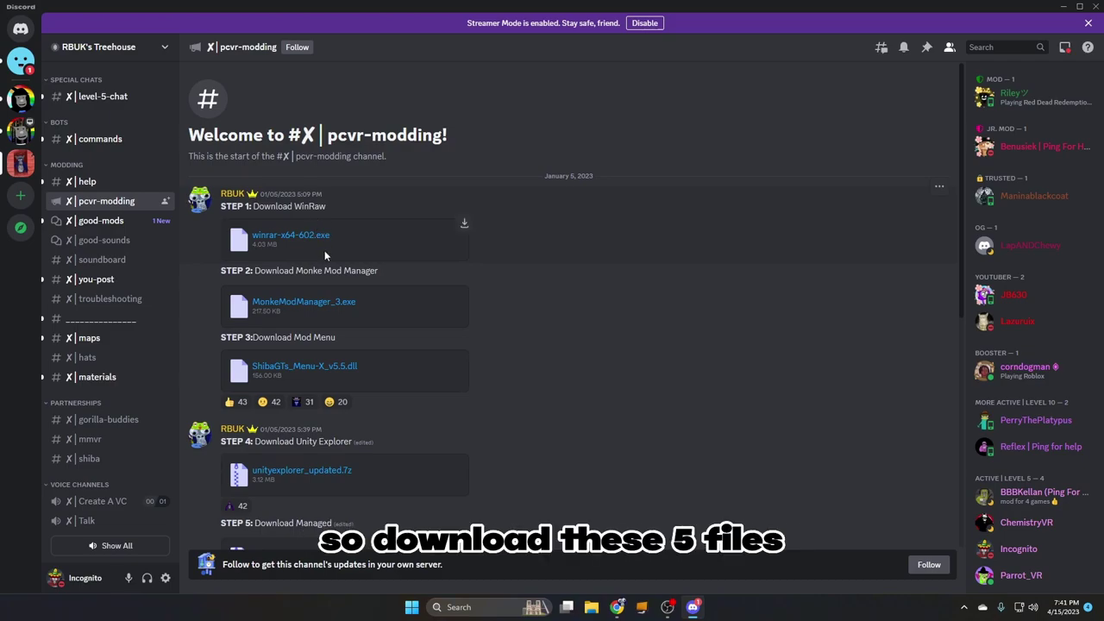
scroll(339, 320, down, 3)
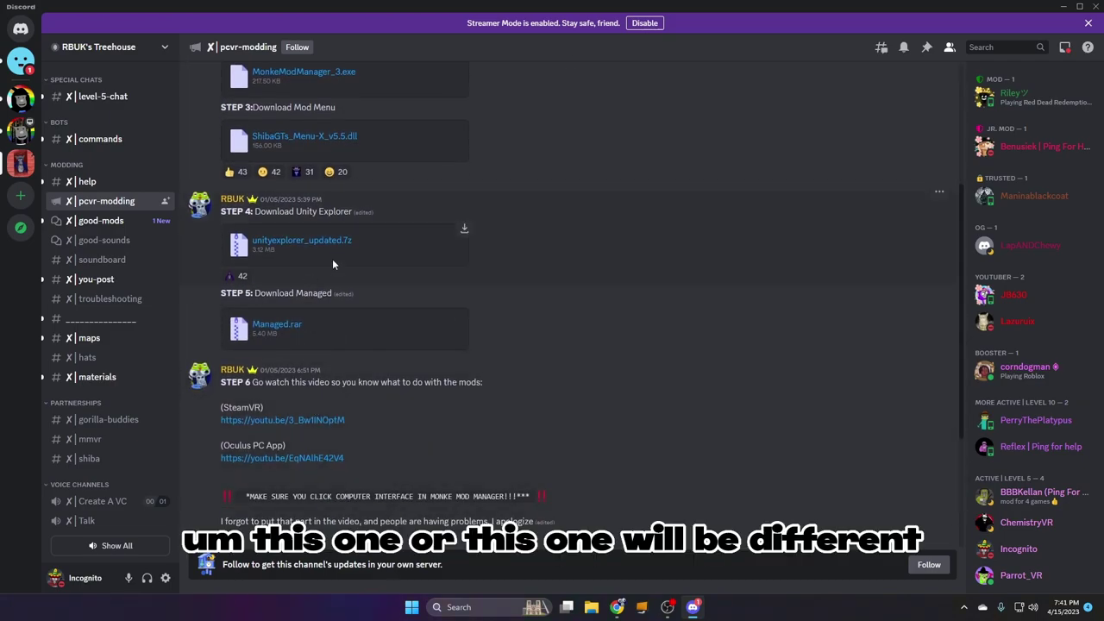
scroll(352, 286, up, 3)
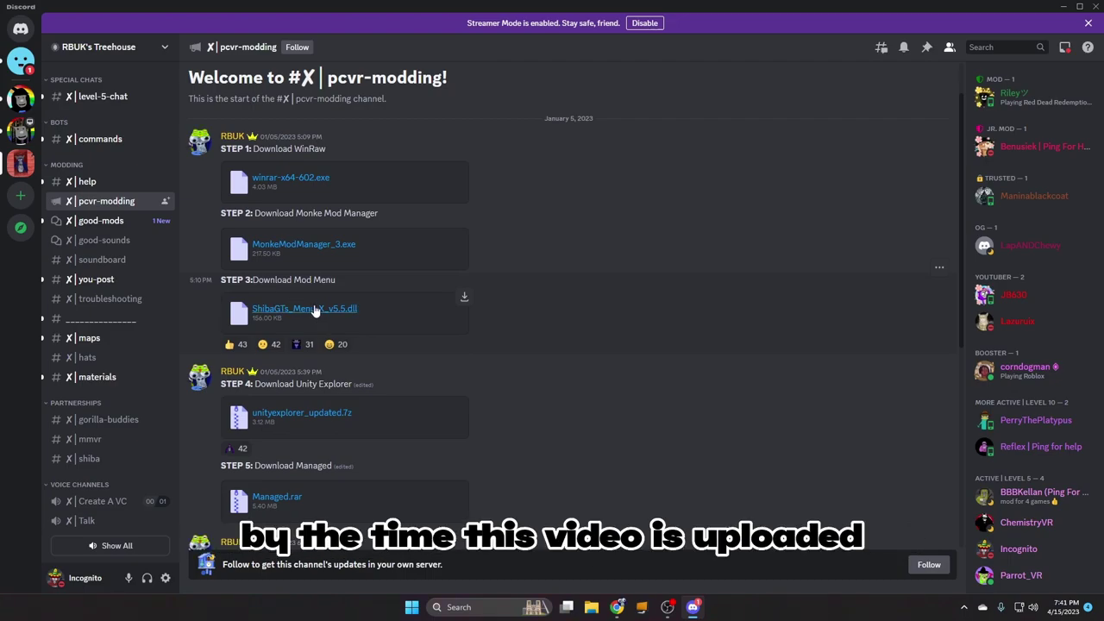
Compare the Shiba Z Menu post in the good-mods channel with the mod menu file offered in pcvr-modding.
click(110, 221)
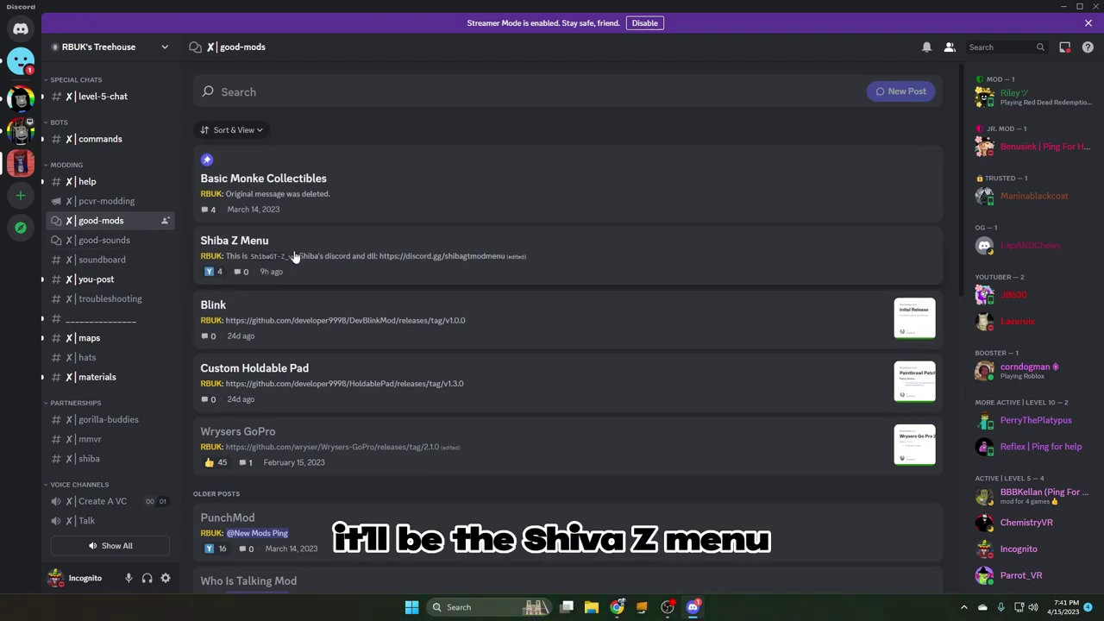
click(142, 209)
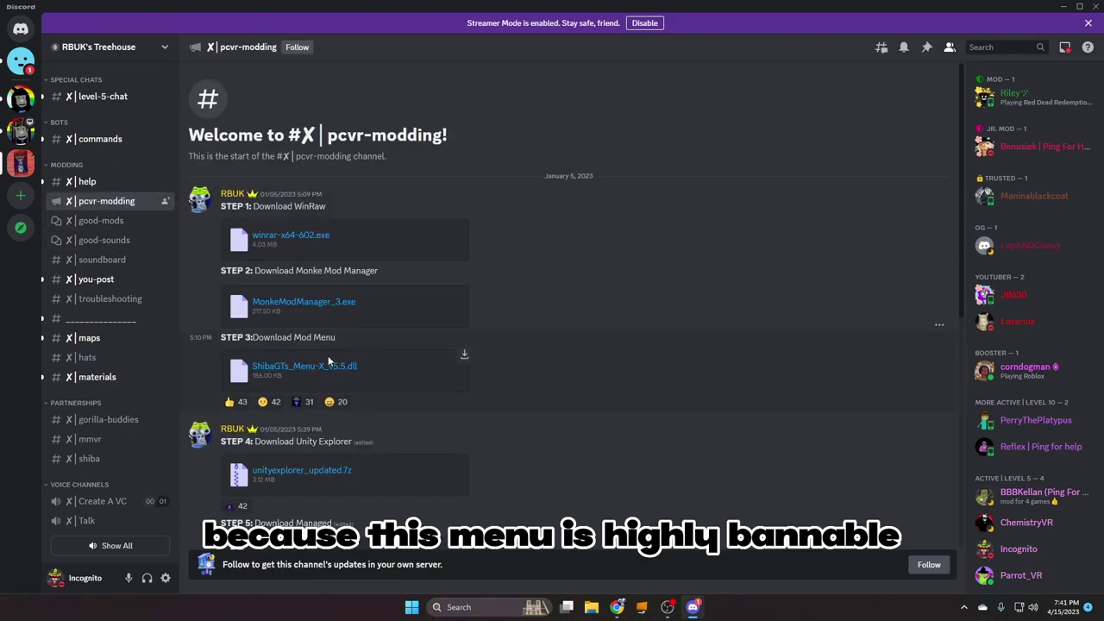
click(129, 221)
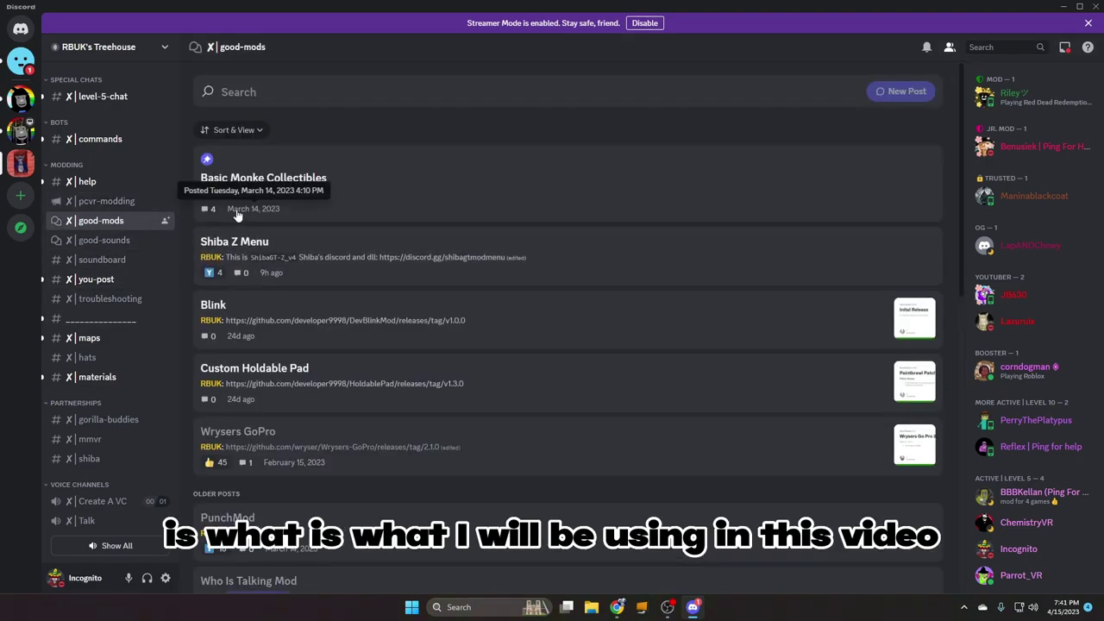
click(129, 201)
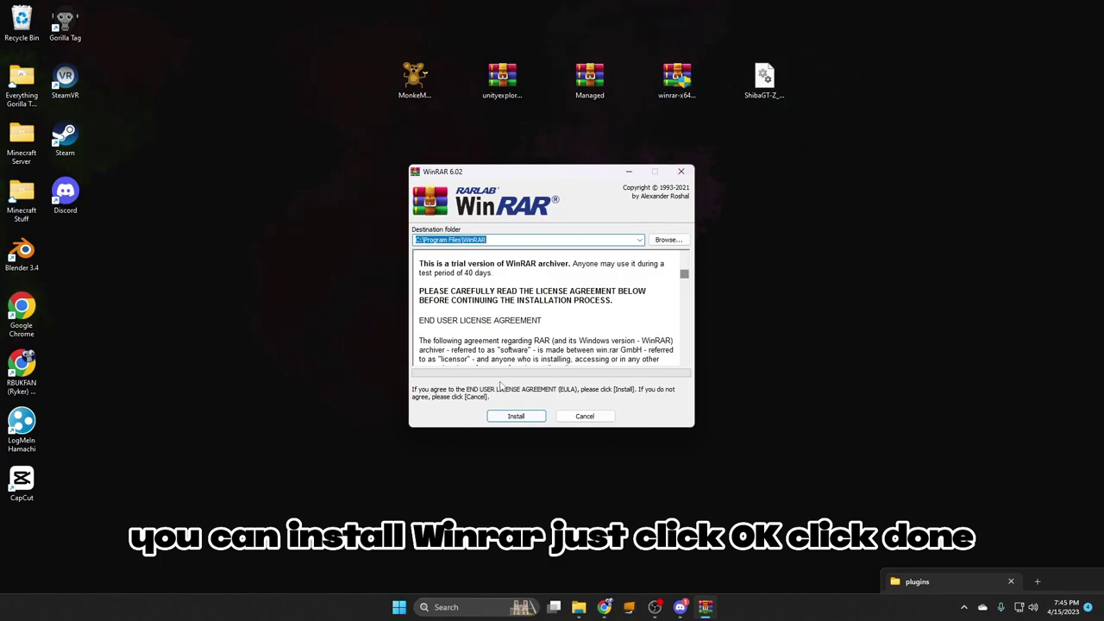
Install WinRAR 6.02 to C:\Program Files\WinRAR with the default associations and shell integration, and close its thank-you window.
click(516, 416)
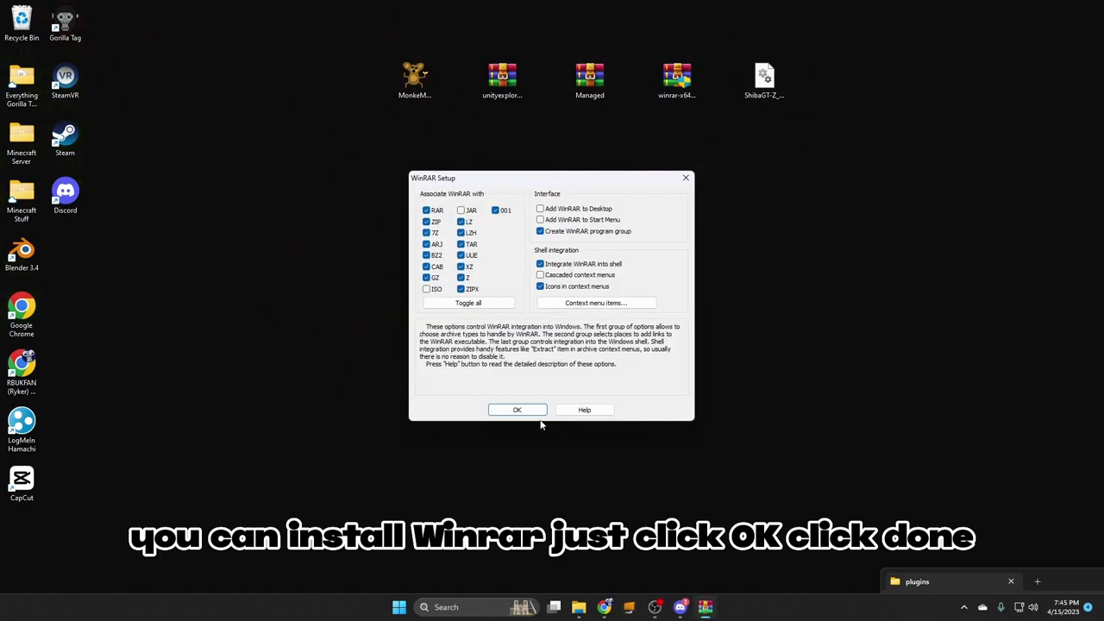
click(531, 414)
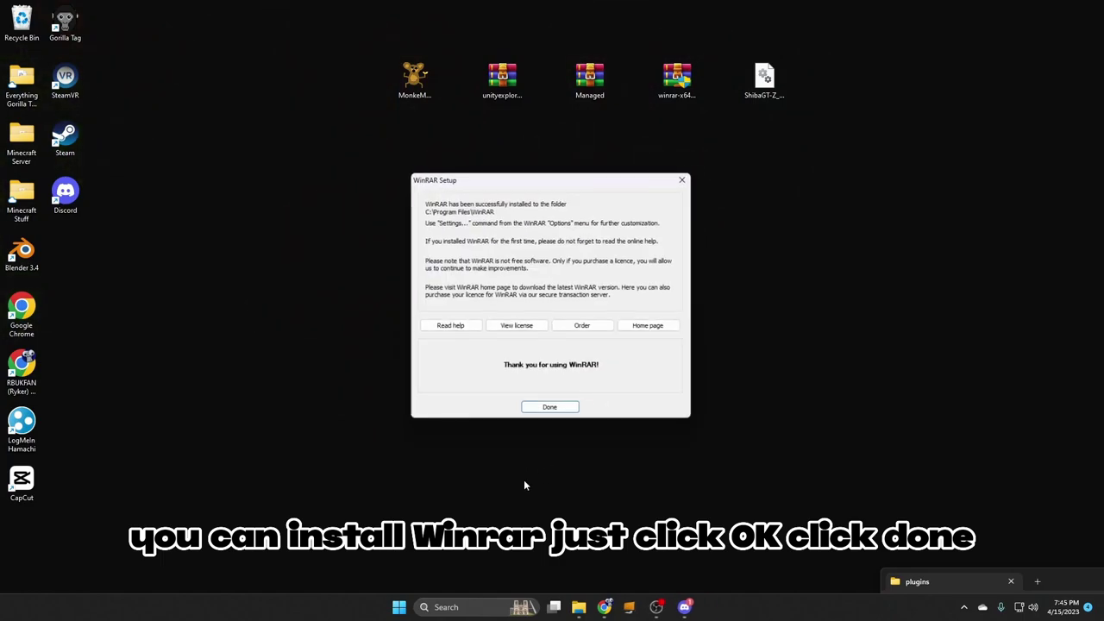
click(557, 415)
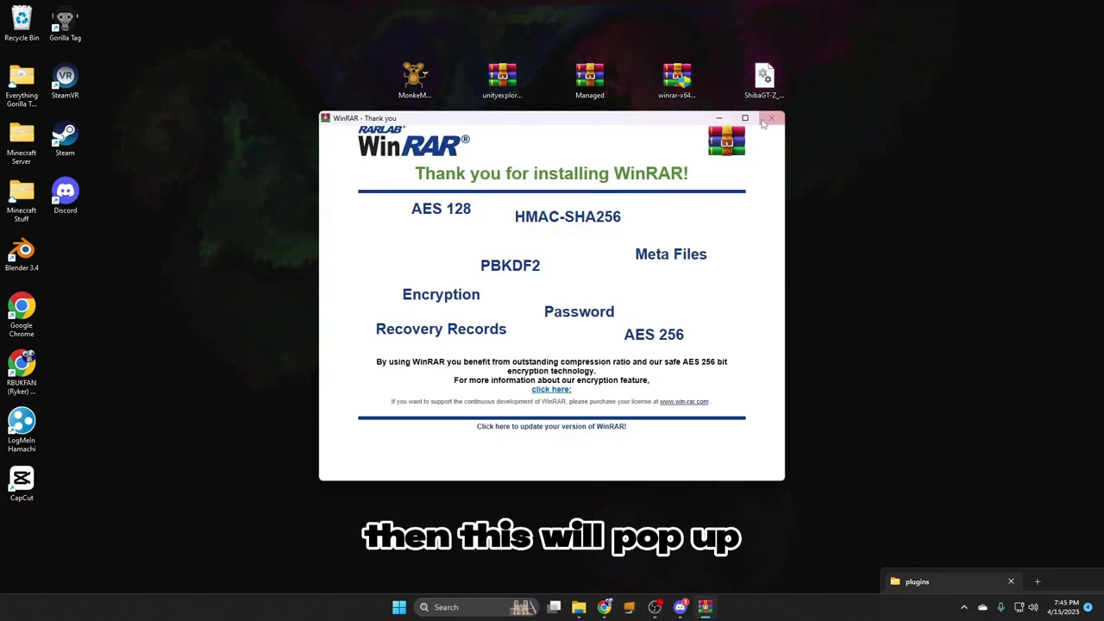
click(766, 121)
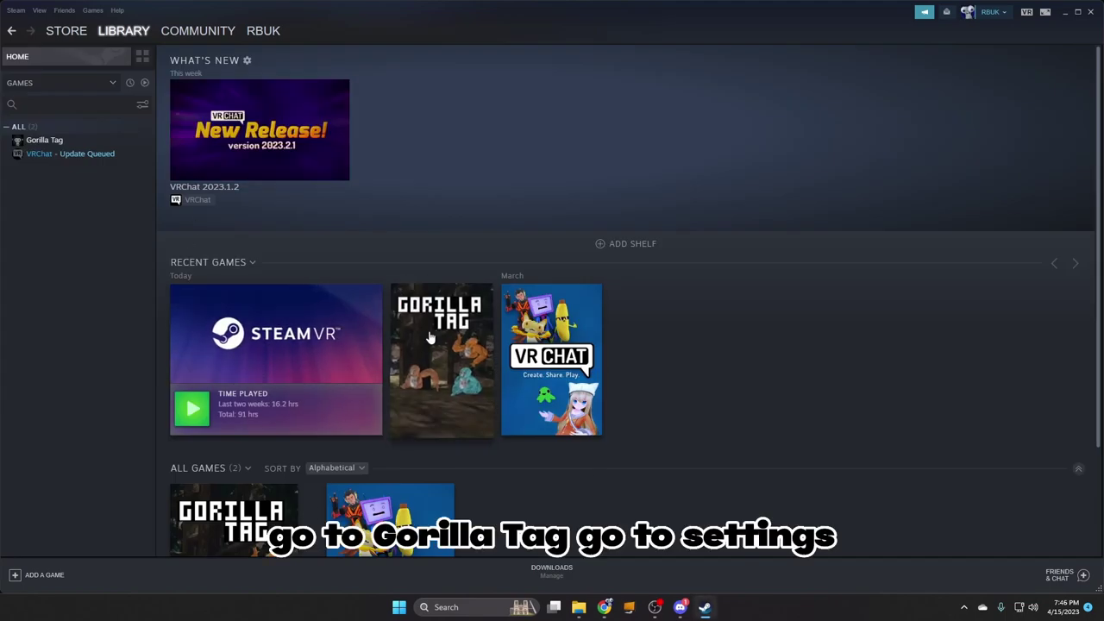
Uninstall Gorilla Tag from the Steam library and confirm the removal.
click(444, 370)
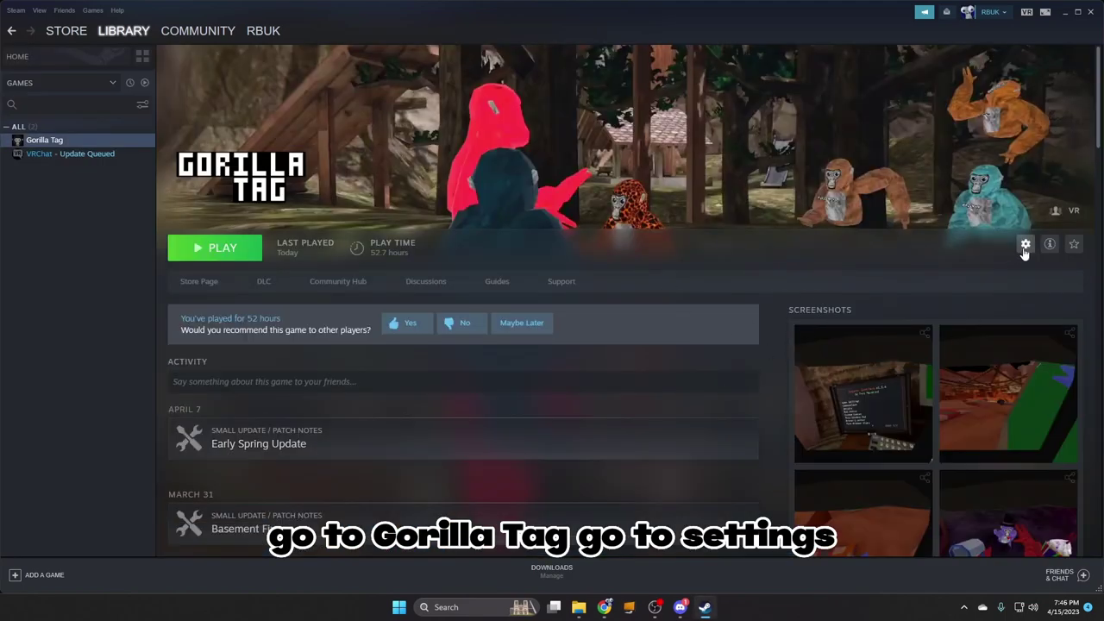
click(1025, 248)
mouse_move(1035, 295)
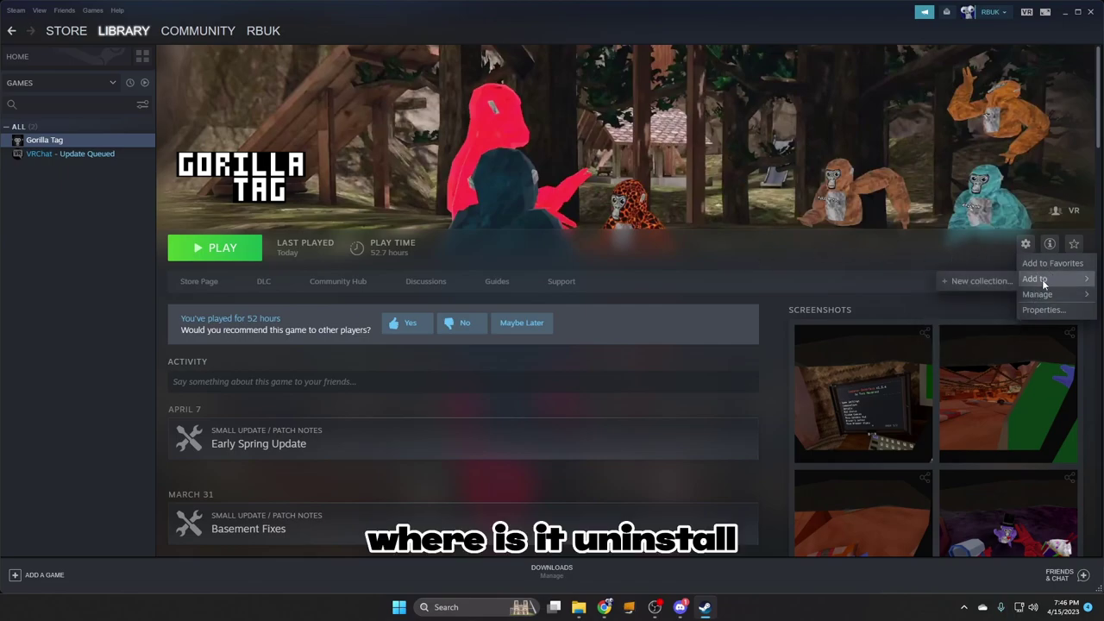
click(948, 343)
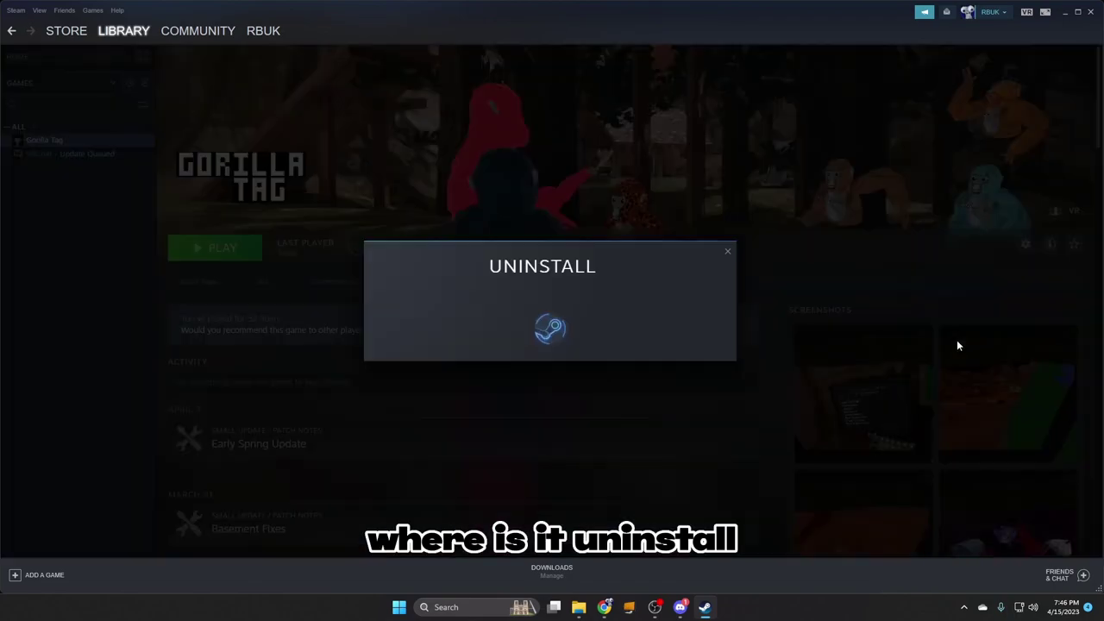
click(520, 342)
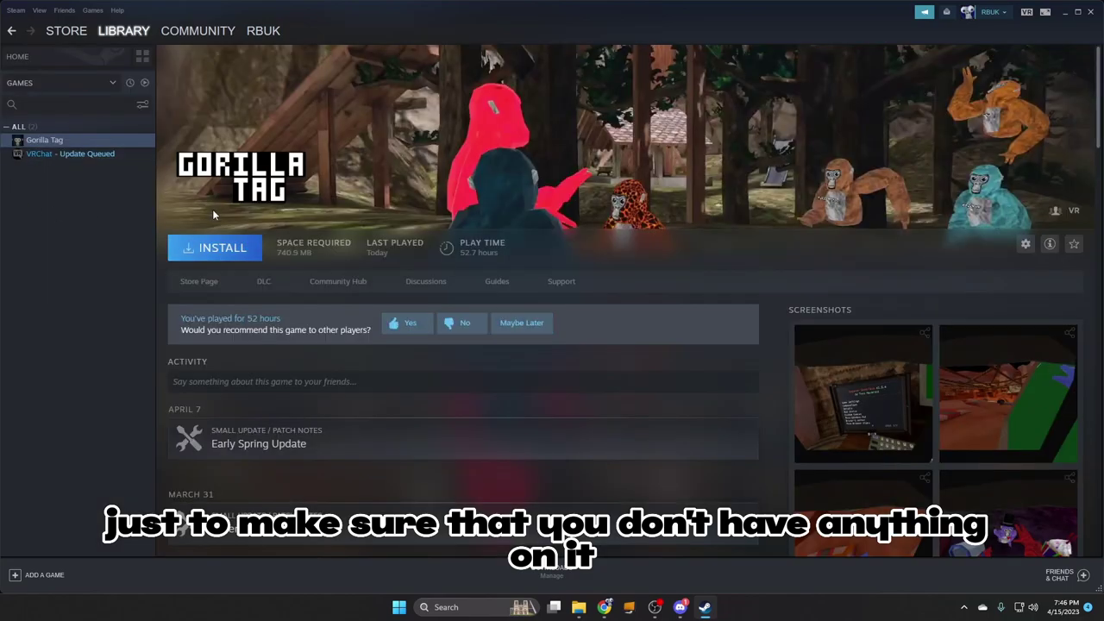
Reinstall Gorilla Tag from its Steam library page, keeping the desktop and start menu shortcuts.
click(196, 251)
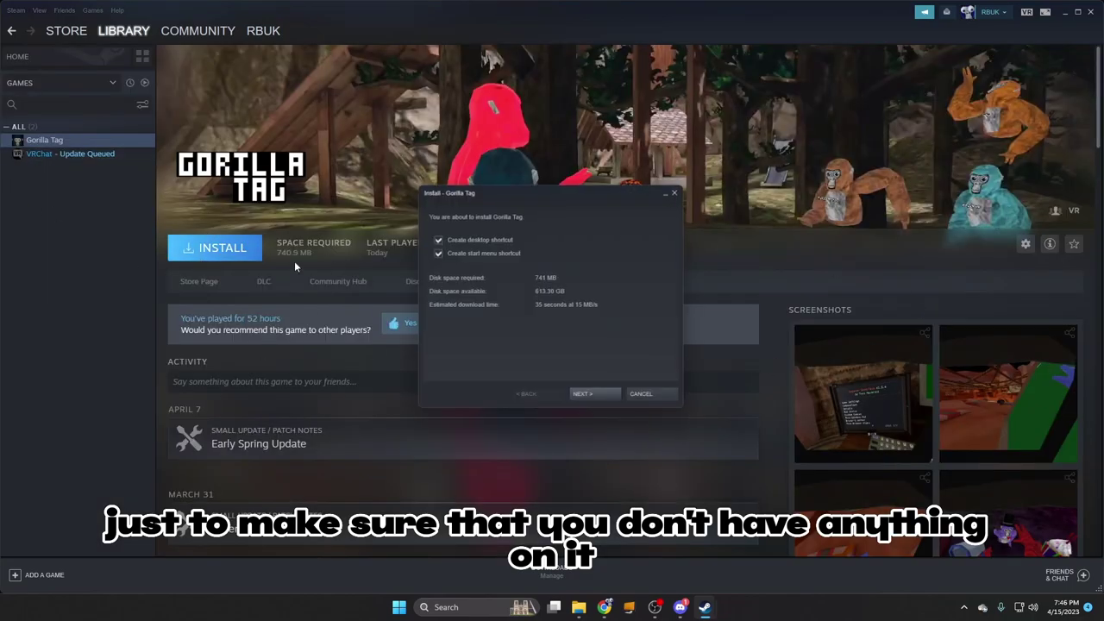
click(604, 397)
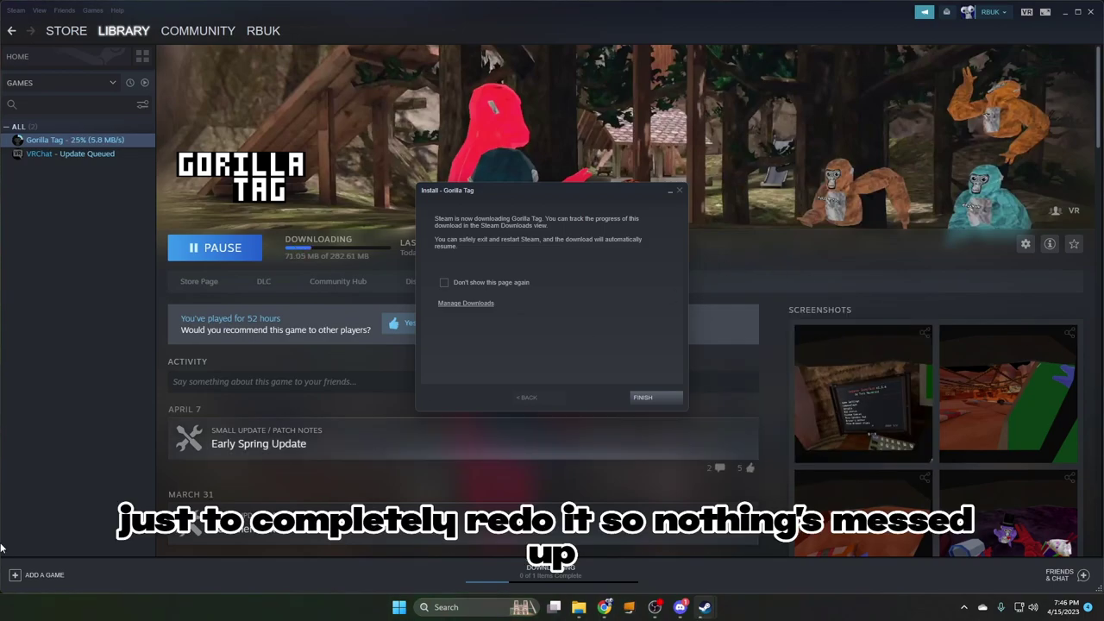
click(634, 395)
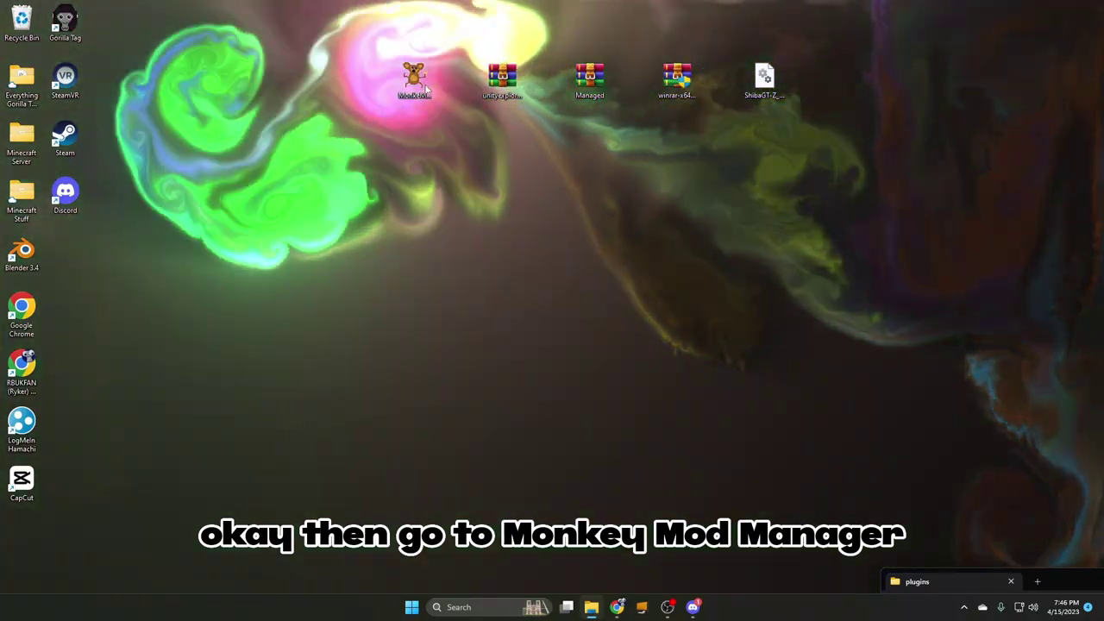
Launch Monke Mod Manager and install the Computer Interface, TMPLoader and Utilla libraries together with their required dependencies.
double_click(422, 87)
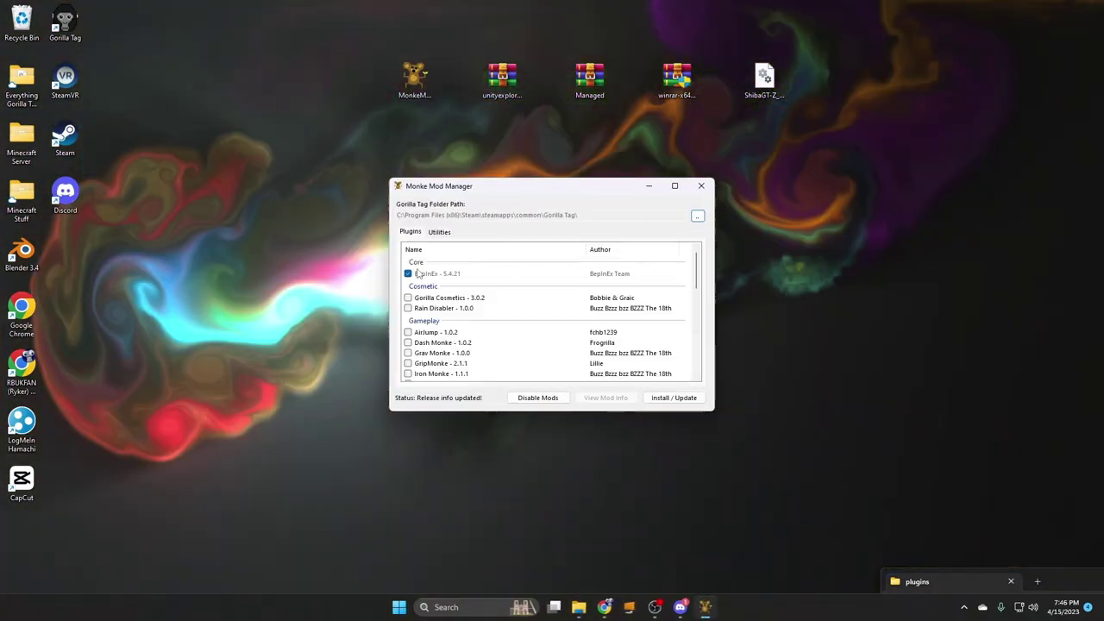
scroll(486, 284, down, 7)
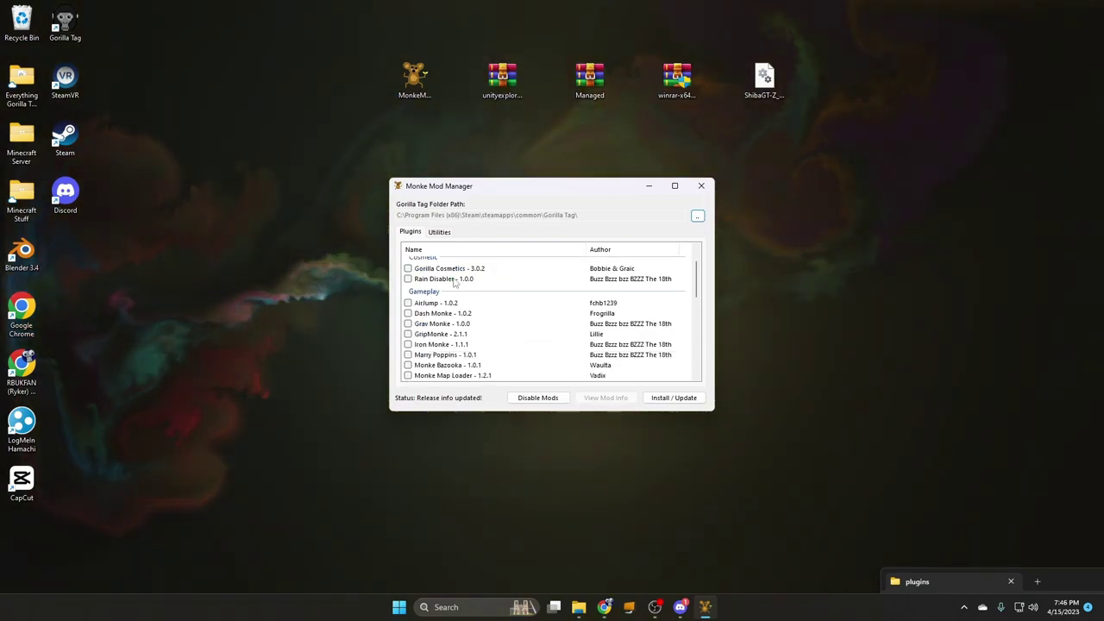
scroll(504, 307, down, 4)
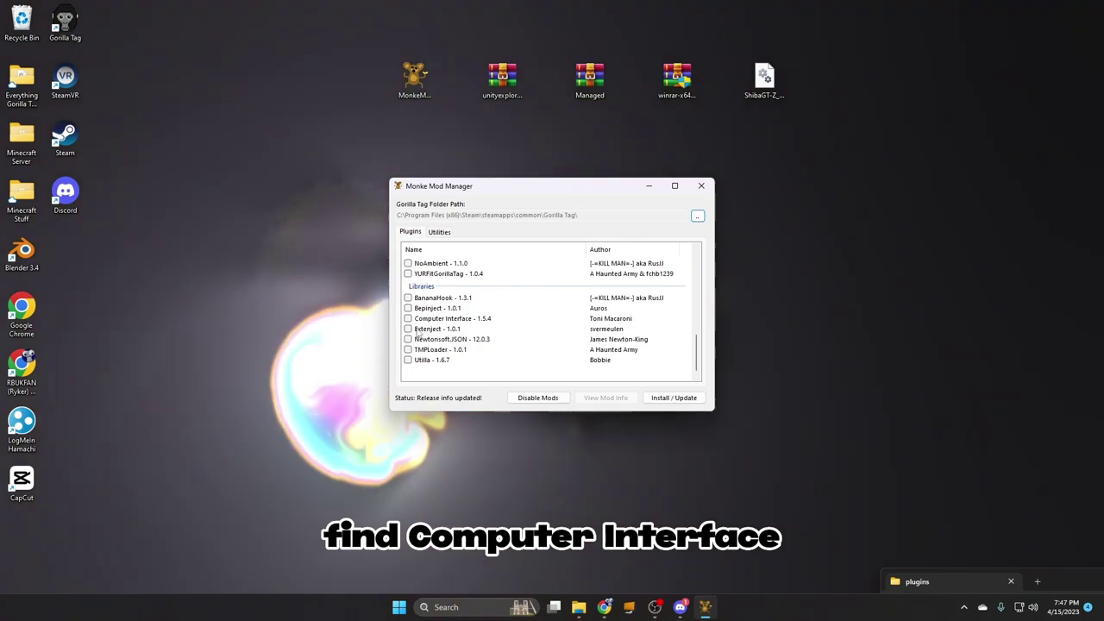
click(408, 319)
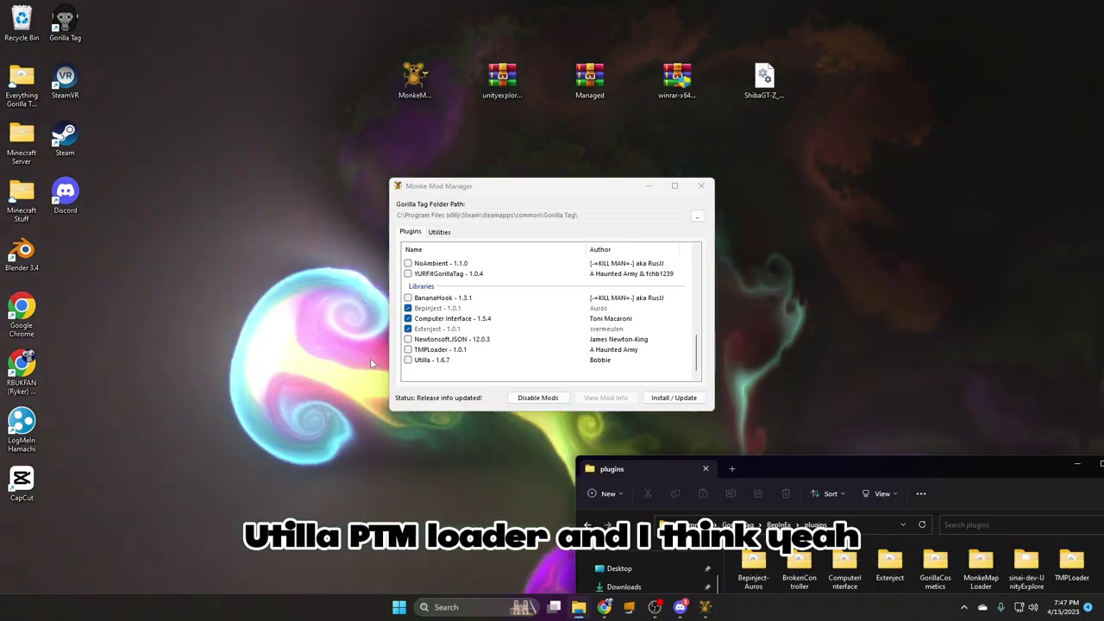
click(413, 360)
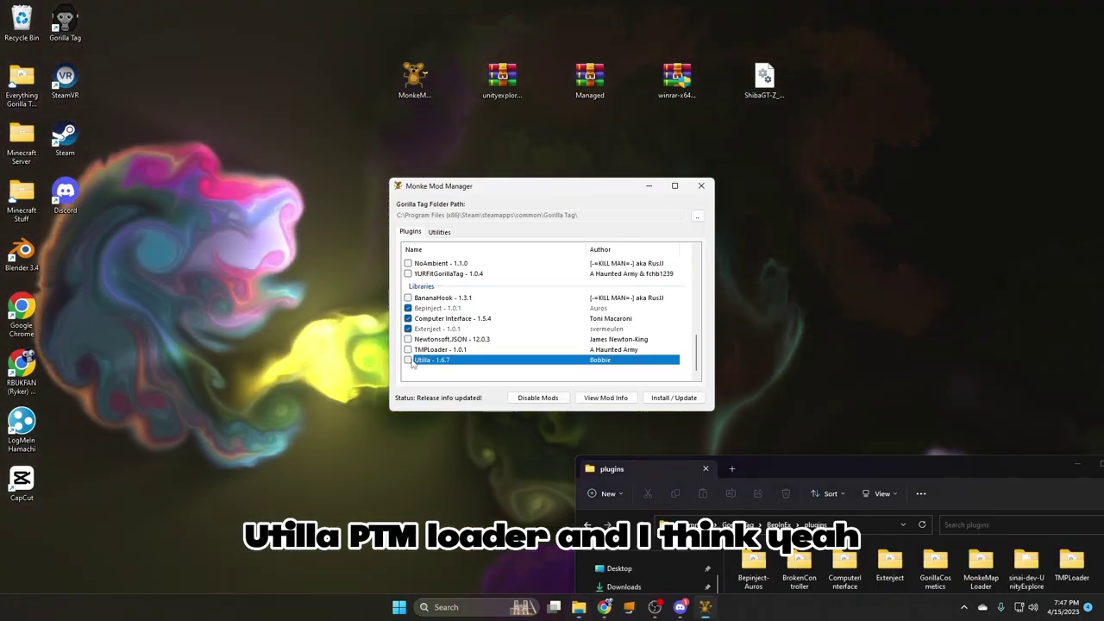
click(409, 360)
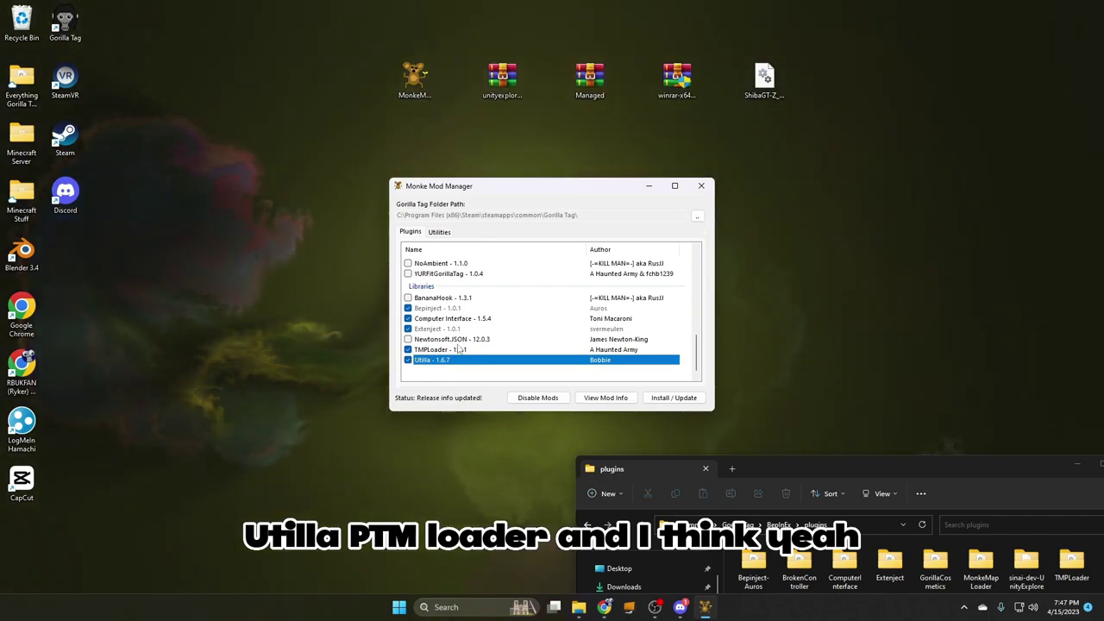
scroll(527, 364, up, 2)
scroll(531, 365, down, 3)
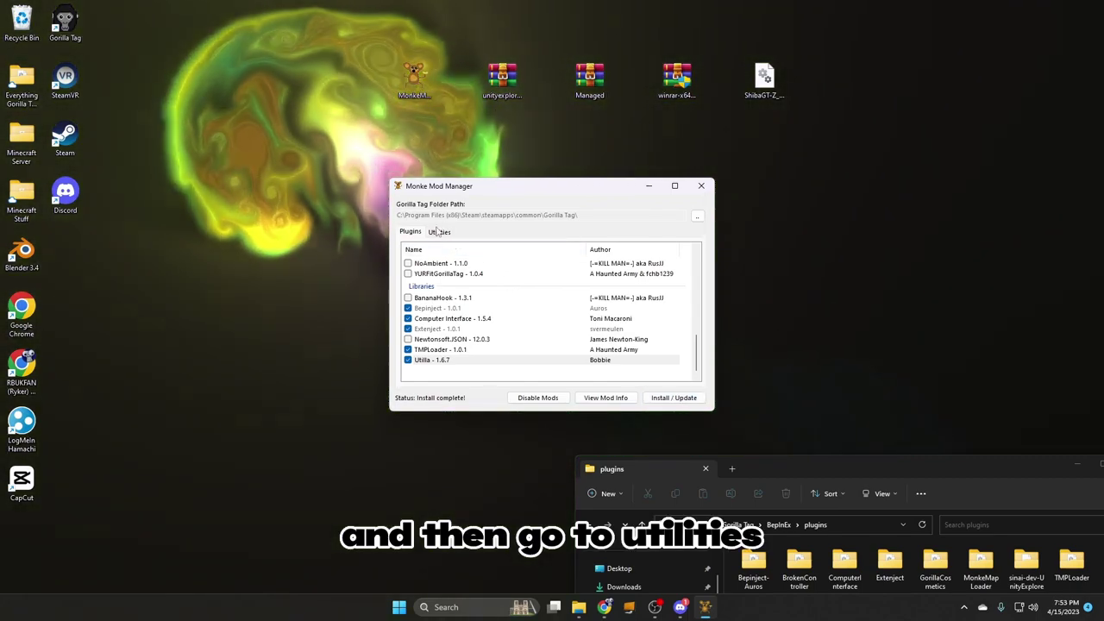
Open the Gorilla Tag game folder from Monke Mod Manager and go to its BepInEx plugins folder to check the installed libraries.
click(439, 231)
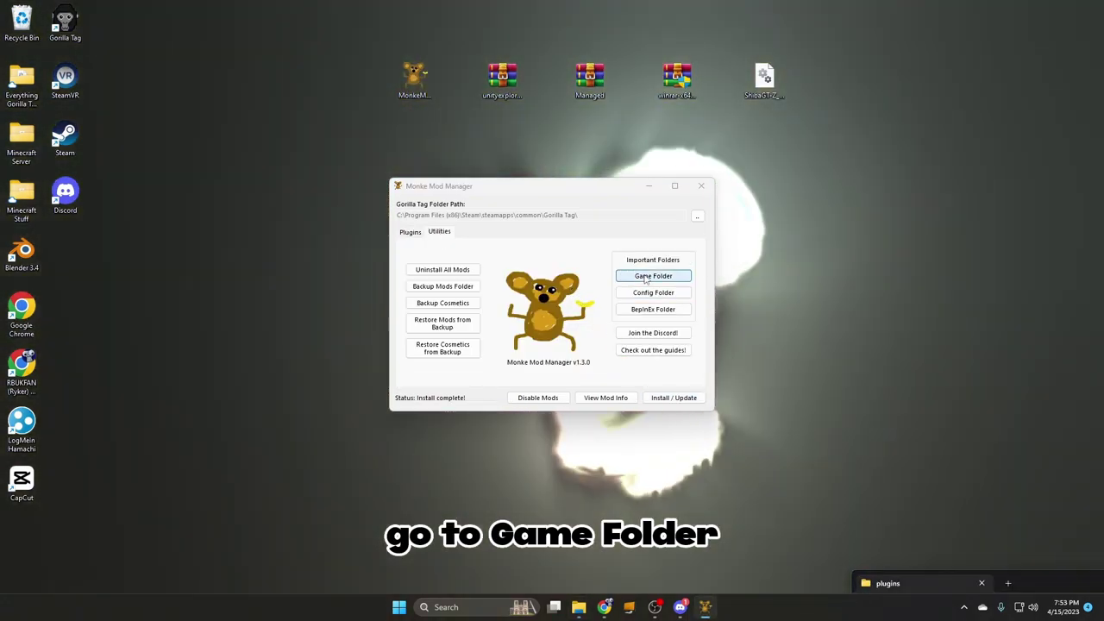
click(653, 276)
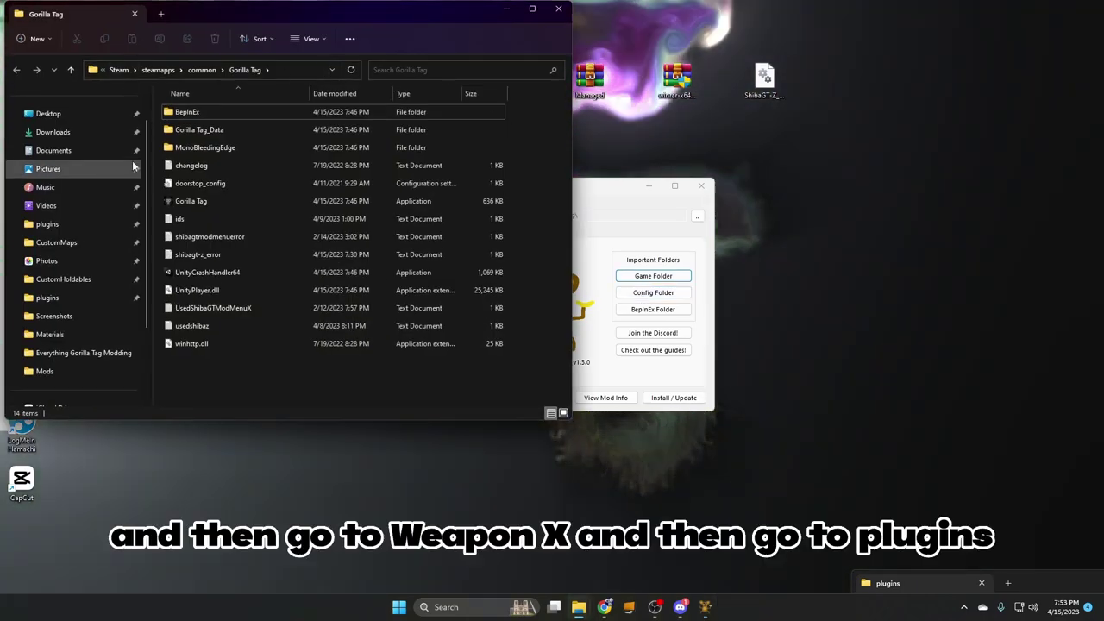
click(206, 114)
double_click(208, 112)
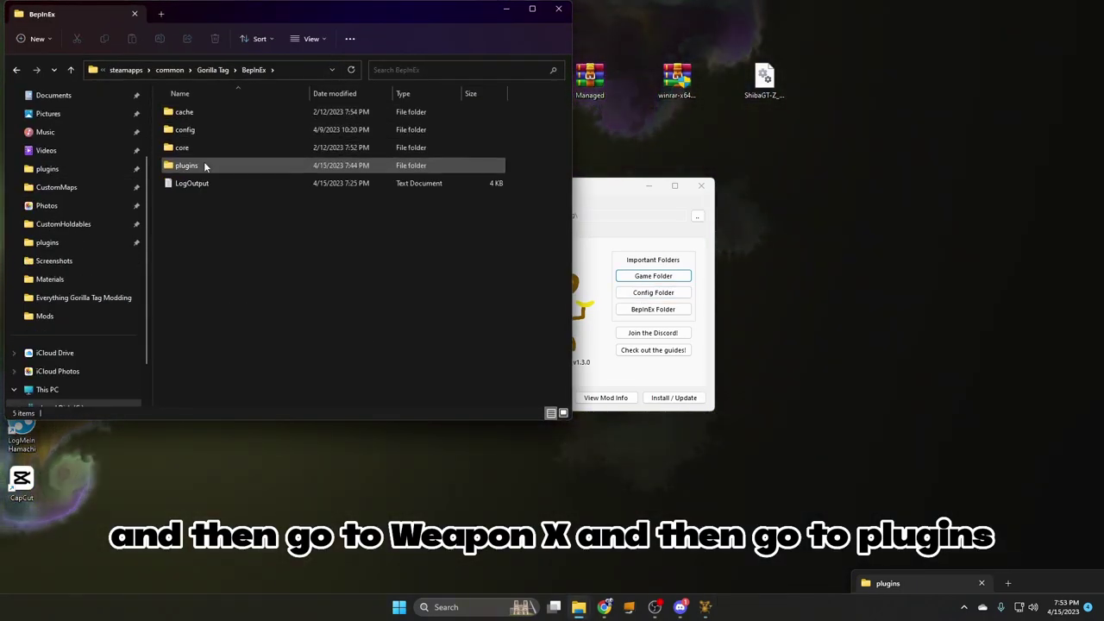
double_click(204, 161)
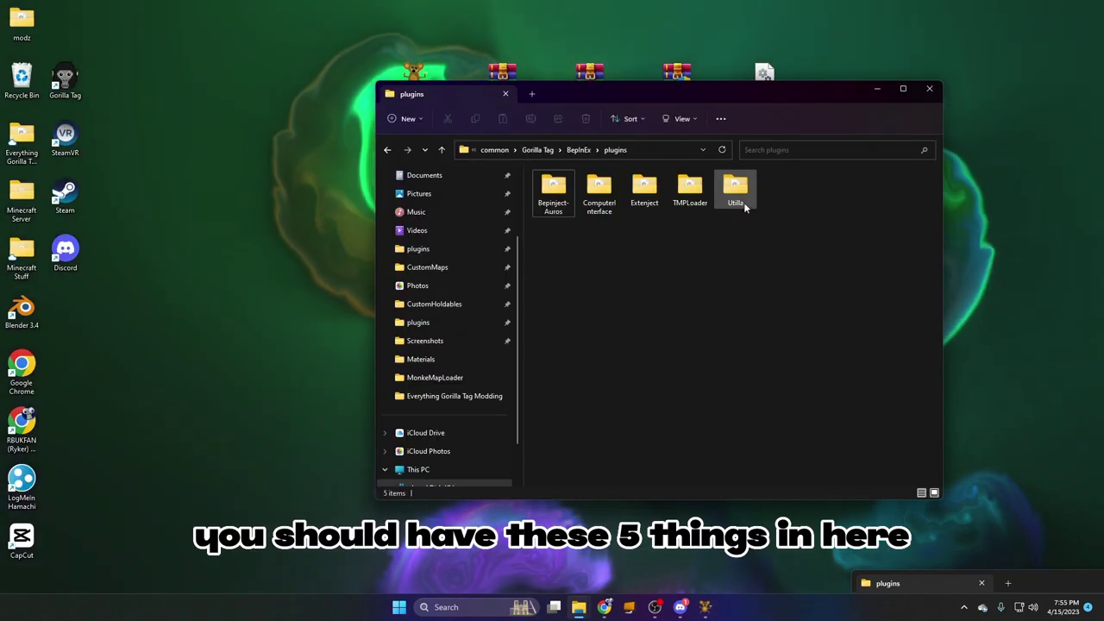
drag(634, 228, 515, 231)
Launch Monke Mod Manager again and look through the cosmetic, gameplay and tweak mods in its plugin list.
double_click(414, 71)
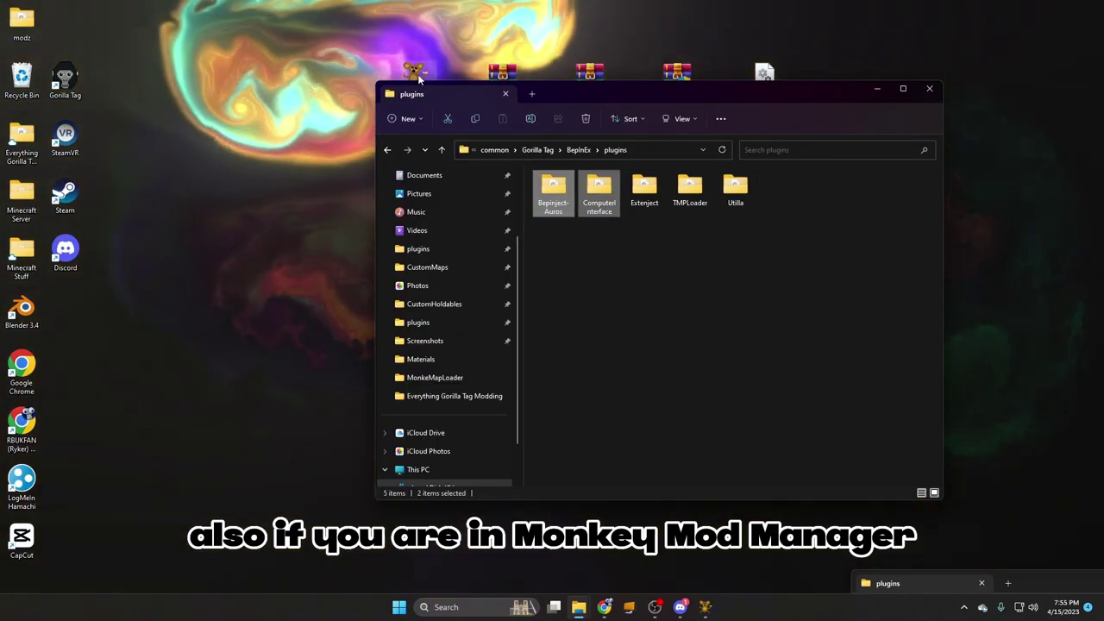
scroll(472, 331, down, 5)
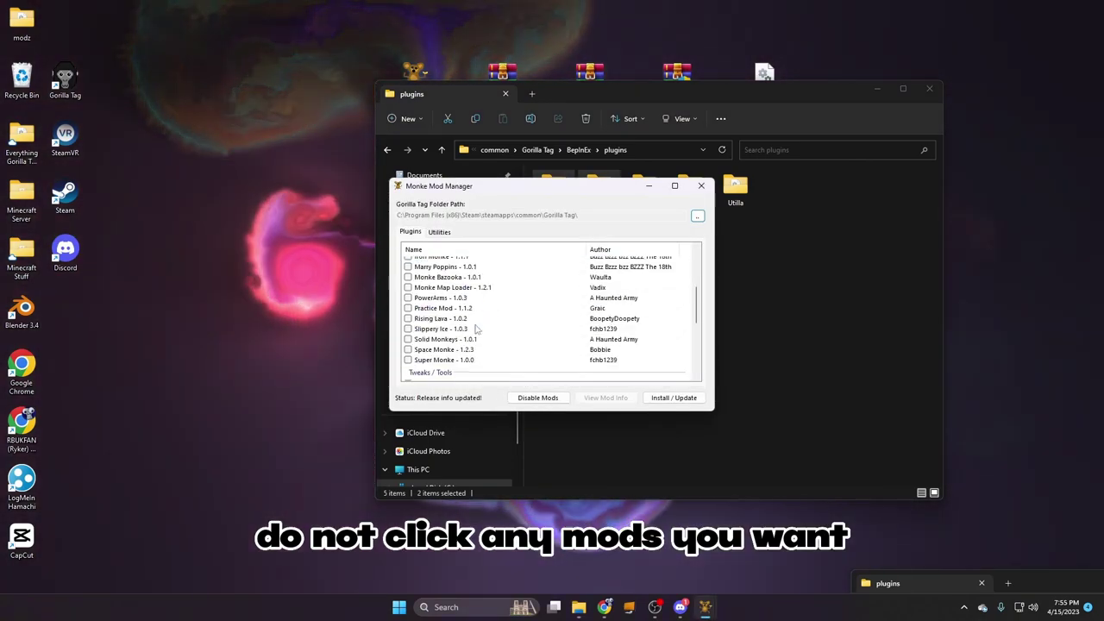
scroll(454, 297, down, 10)
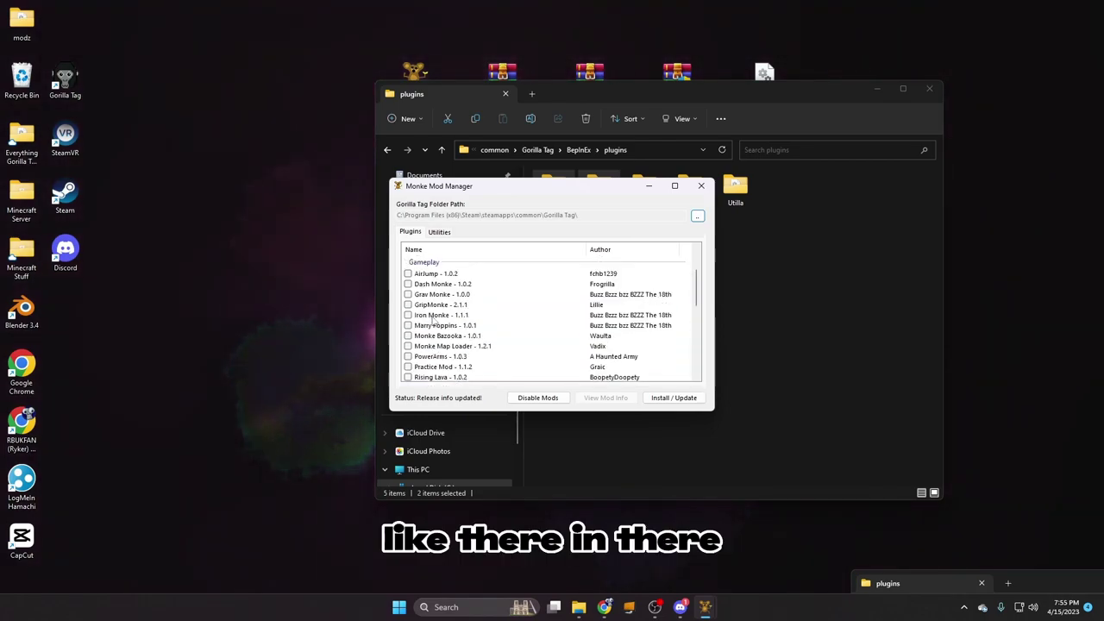
scroll(433, 320, up, 1)
scroll(457, 341, up, 2)
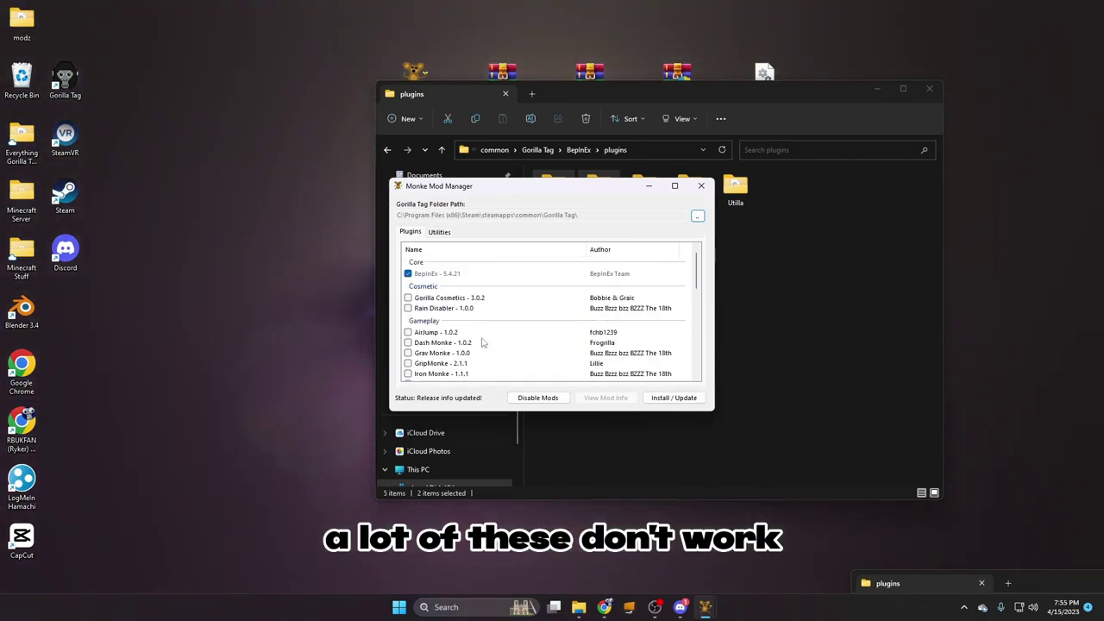
scroll(479, 332, down, 15)
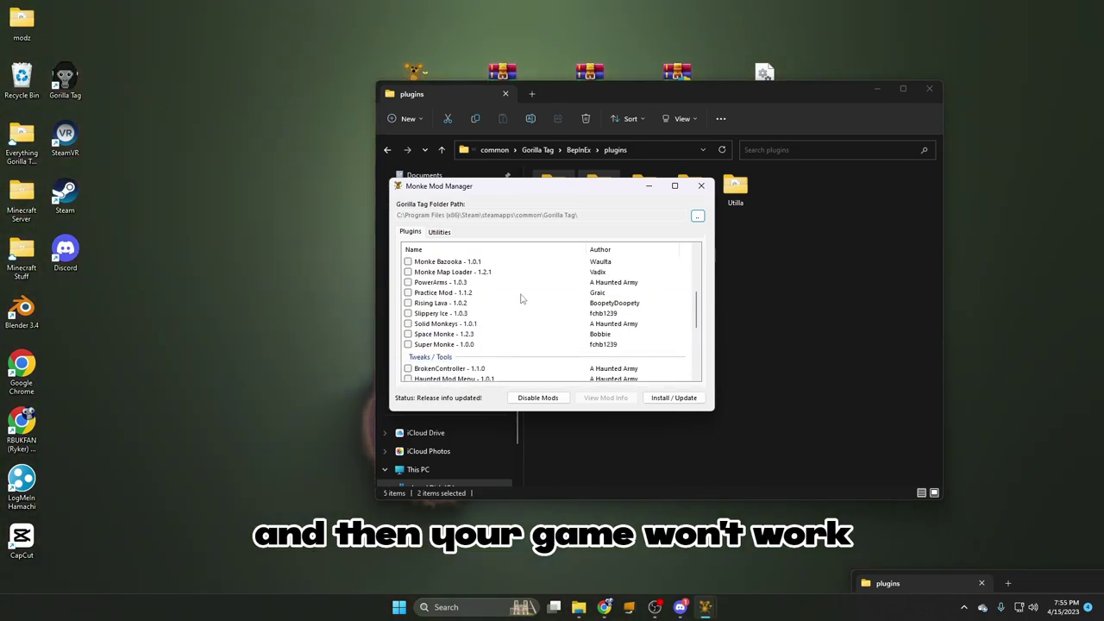
scroll(509, 306, up, 5)
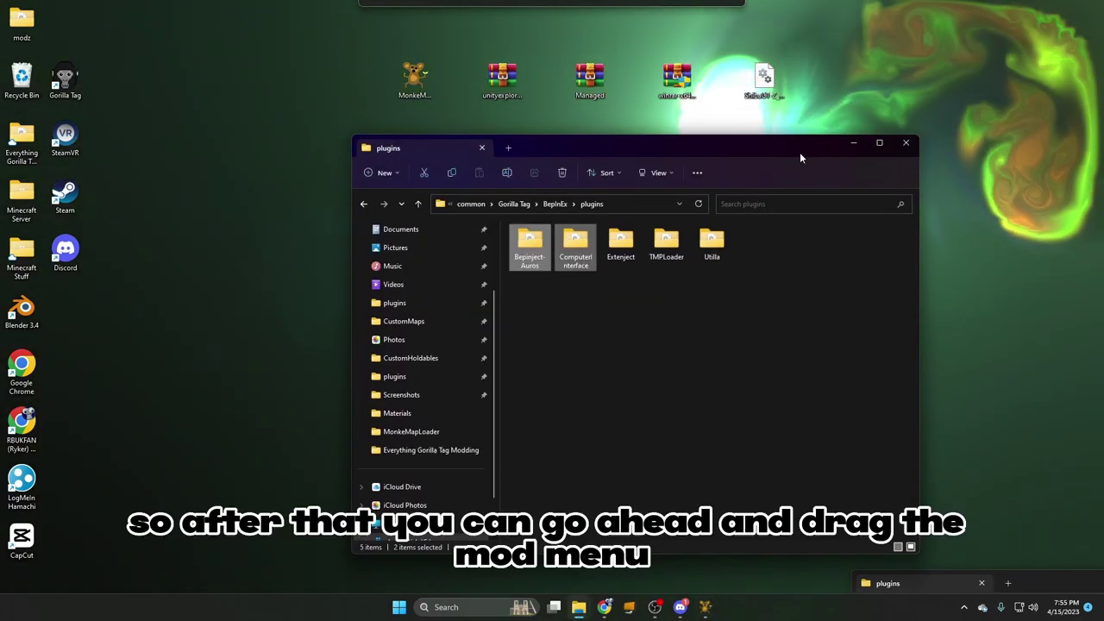
Move the ShibaGT-Z_v4.0.dll mod menu file from the desktop into the BepInEx plugins folder.
drag(800, 152, 765, 136)
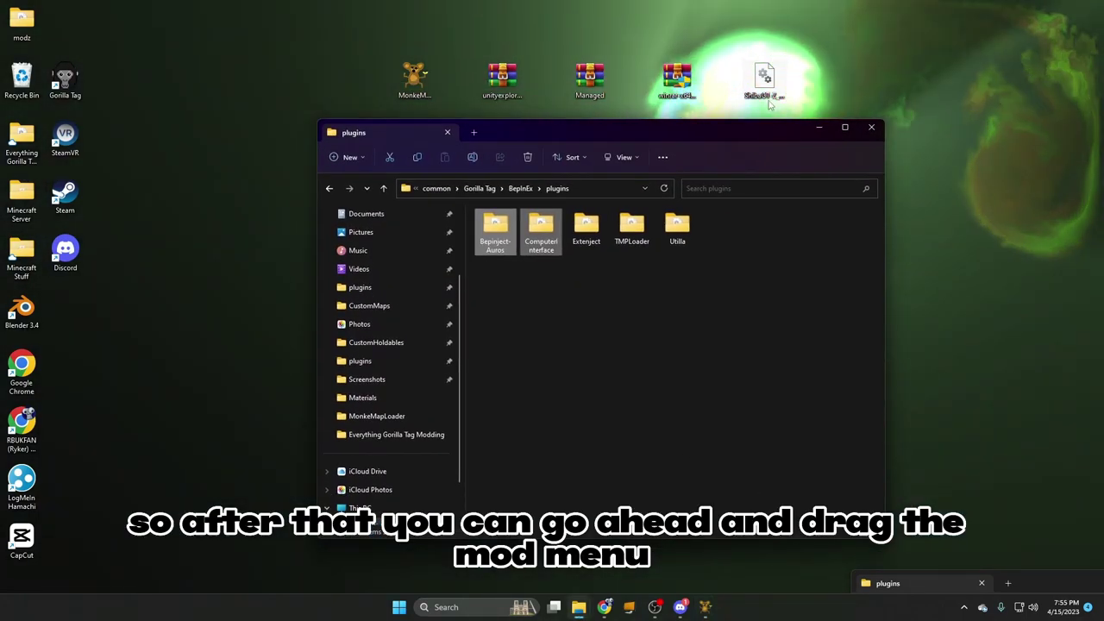
drag(764, 78, 707, 275)
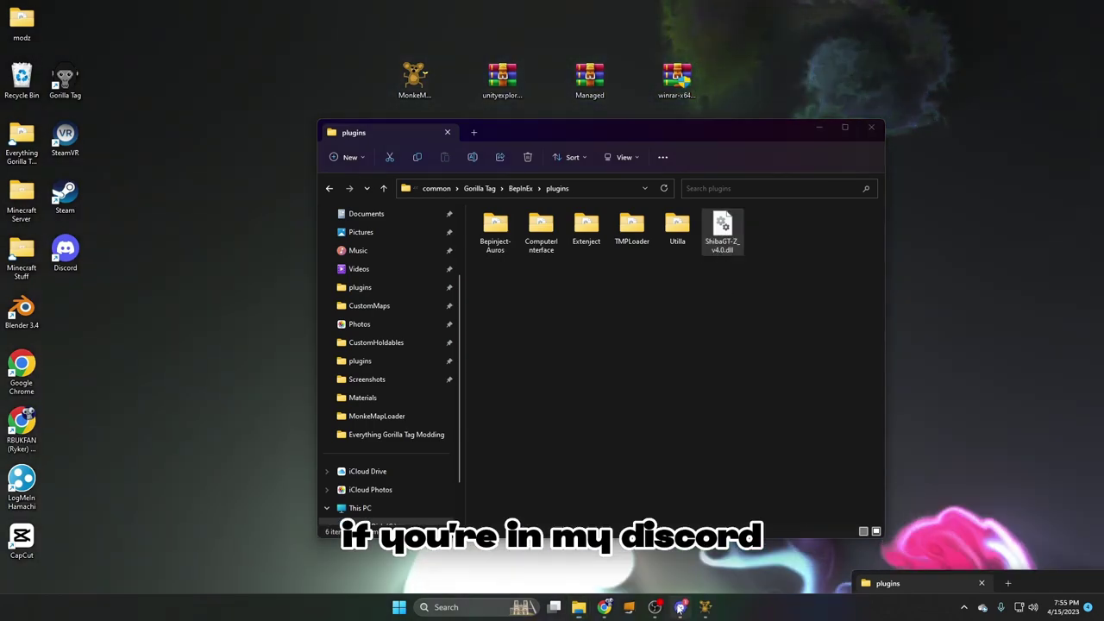
Switch to Discord and view the EyeClown and Shiba's Mod Menu posts in the good-mods channel, then minimize Discord.
click(680, 606)
click(101, 221)
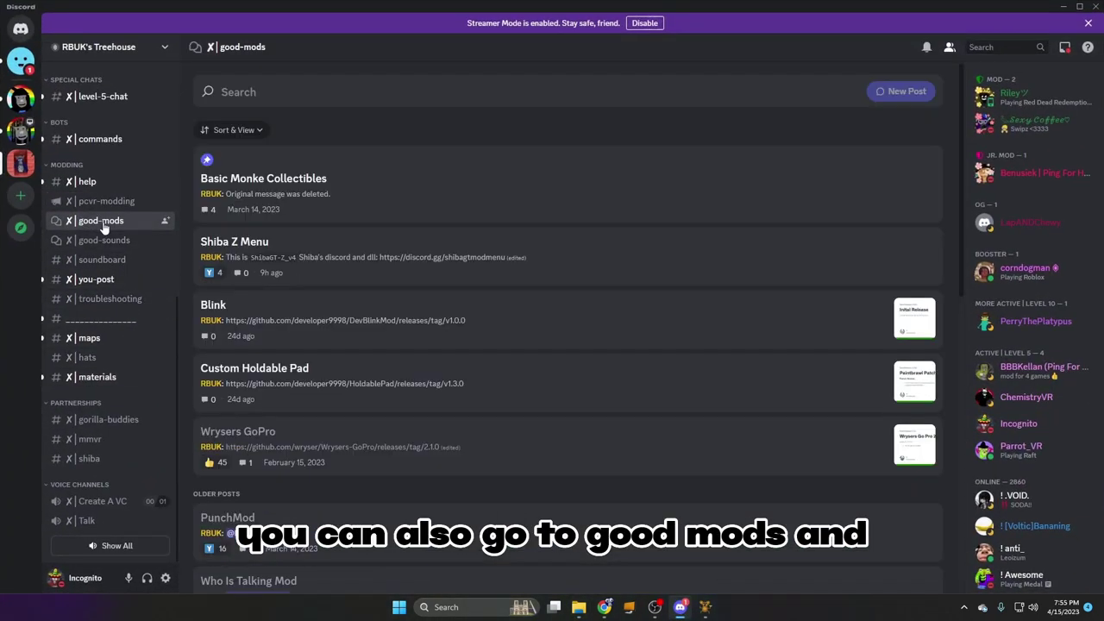
scroll(402, 315, down, 3)
scroll(390, 273, down, 4)
click(372, 302)
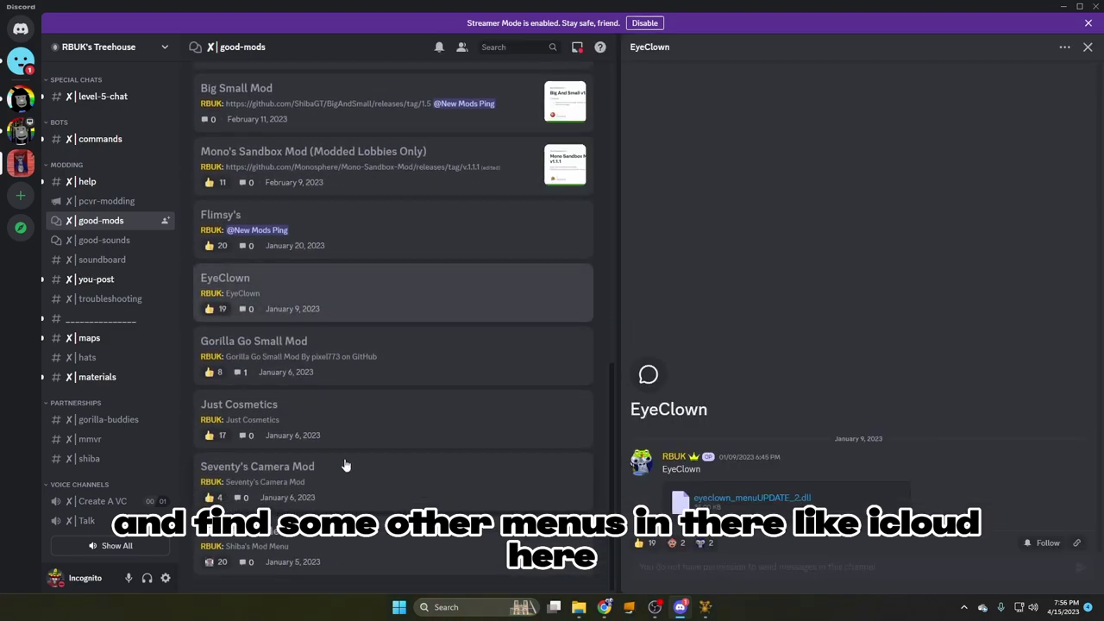
scroll(371, 509, up, 2)
scroll(371, 345, down, 2)
click(388, 548)
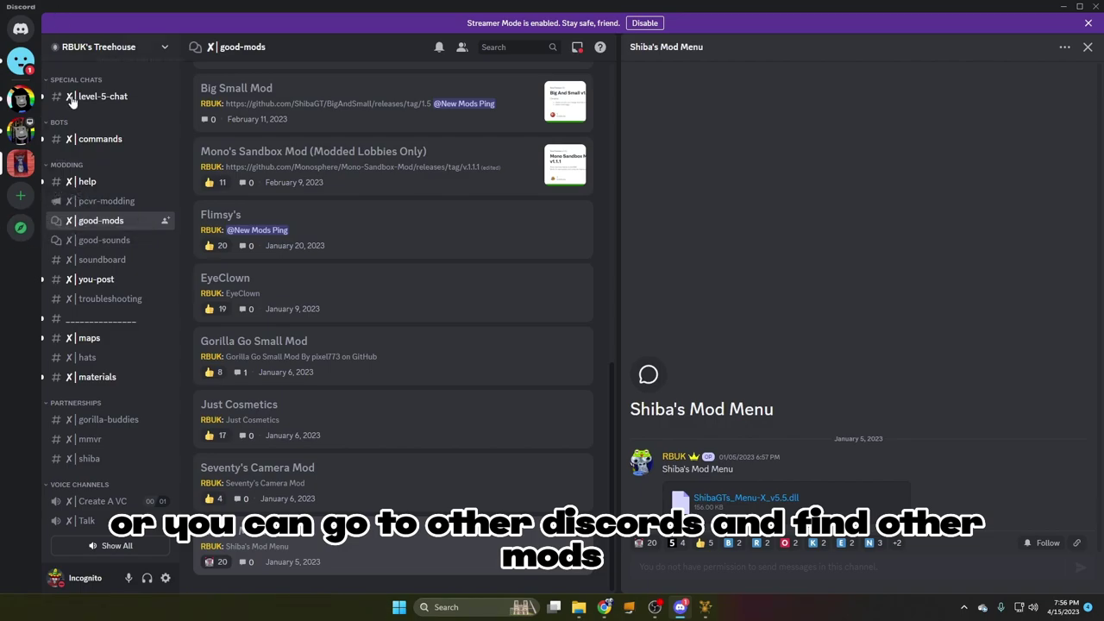
click(1060, 6)
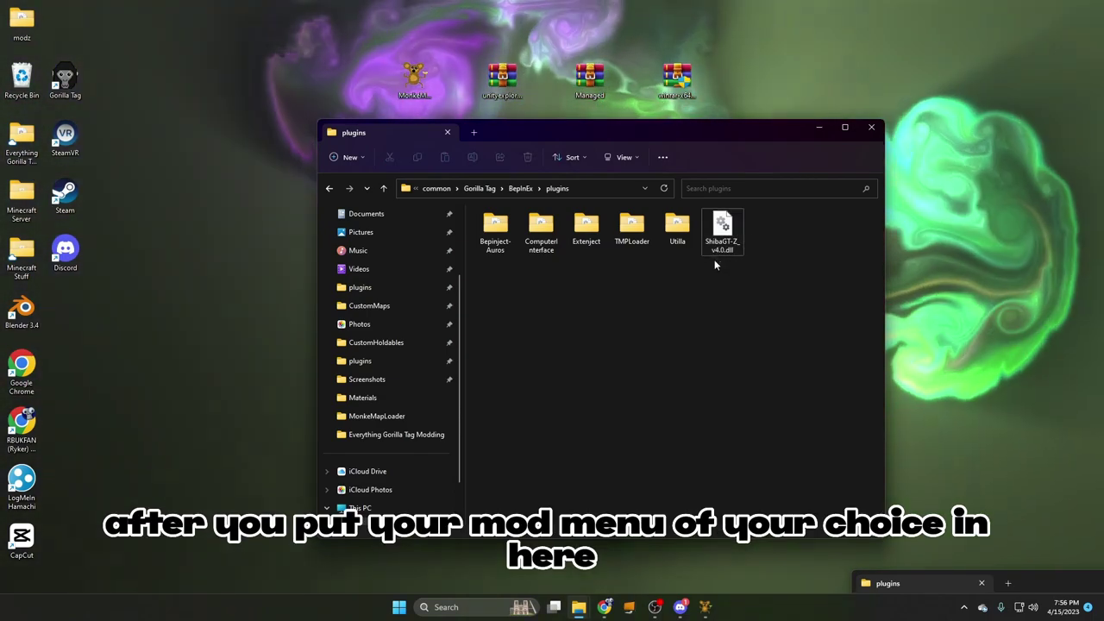
Open the unityexplorer_updated.7z archive from the desktop, dismiss the WinRAR purchase notice and enter the unityexplorer updated folder.
click(704, 270)
drag(661, 130, 642, 167)
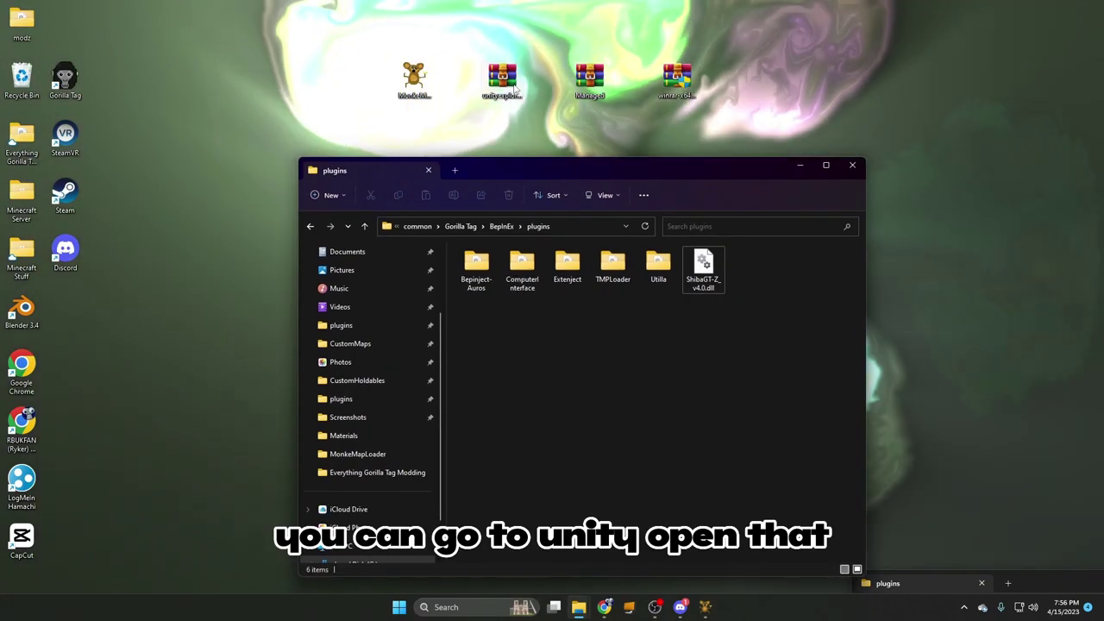
click(513, 82)
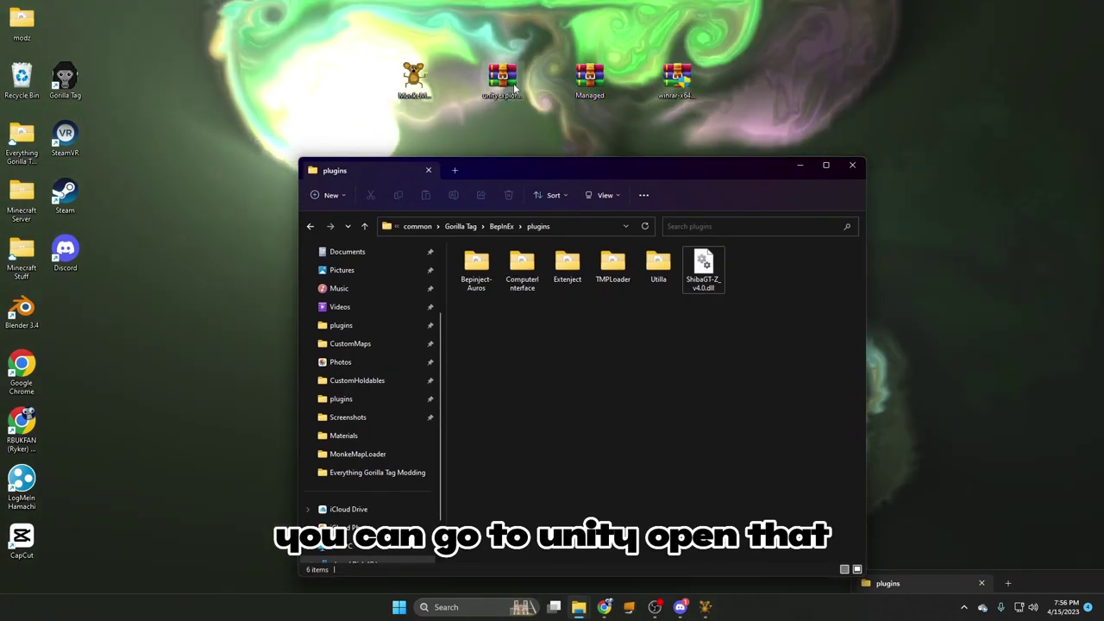
double_click(514, 83)
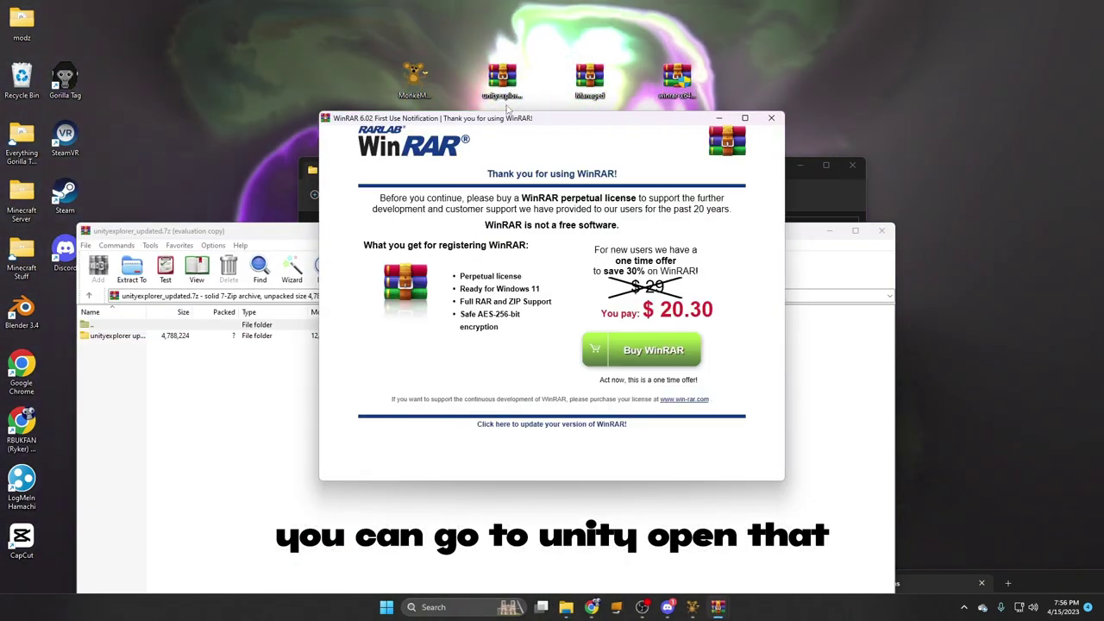
click(772, 118)
drag(412, 231, 458, 132)
click(187, 238)
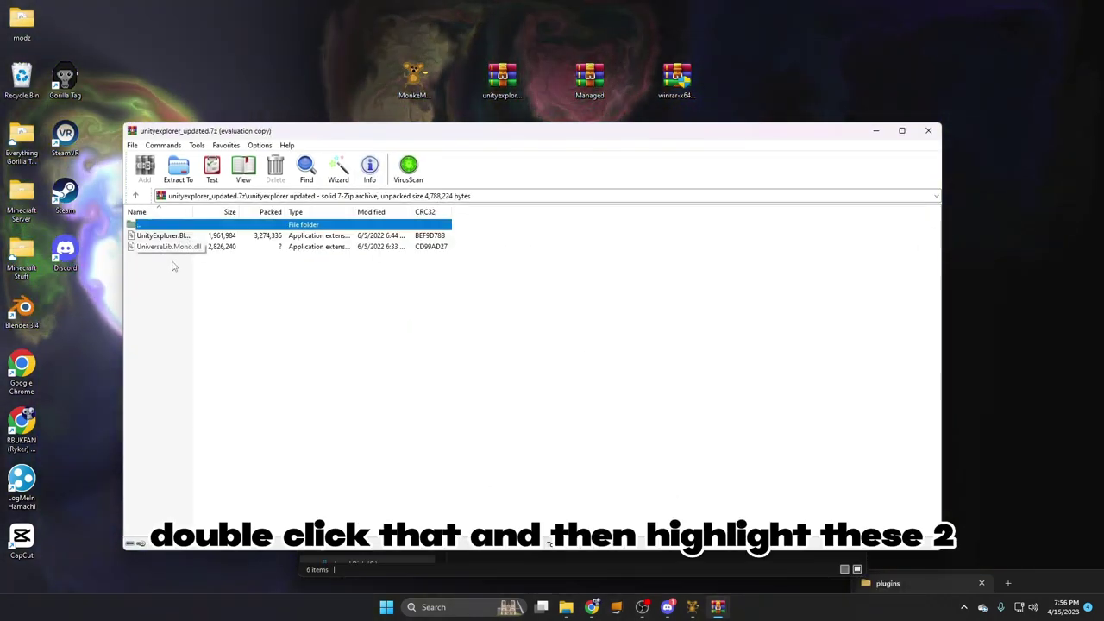
Extract the UnityExplorer and UniverseLib DLL files from the archive into the BepInEx plugins folder, then close the archive.
drag(293, 267, 268, 239)
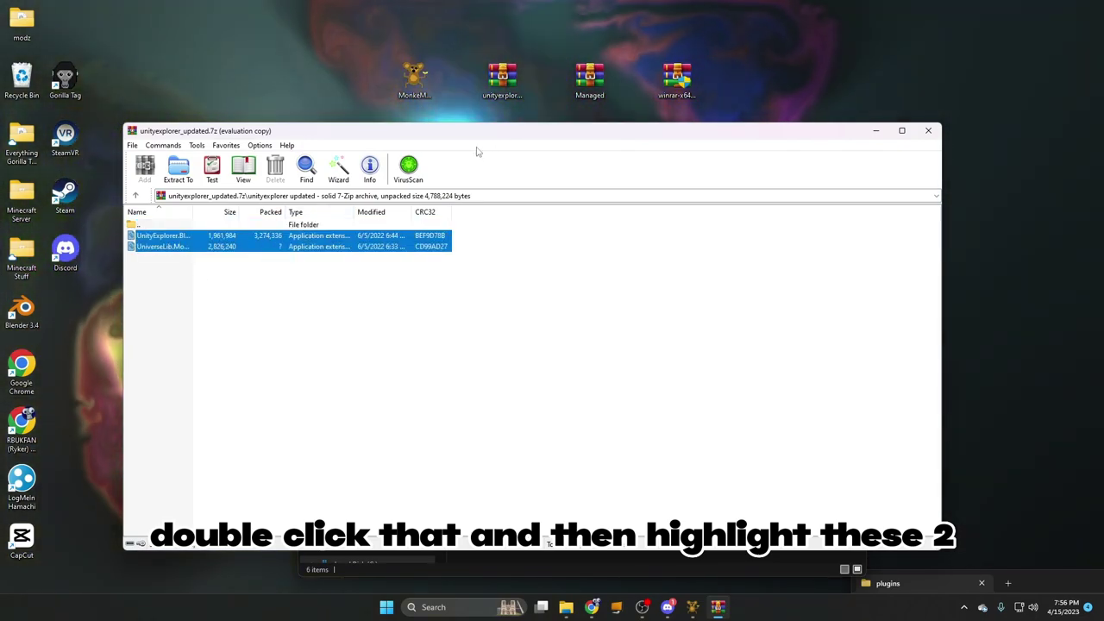
drag(493, 143, 379, 242)
drag(588, 163, 823, 125)
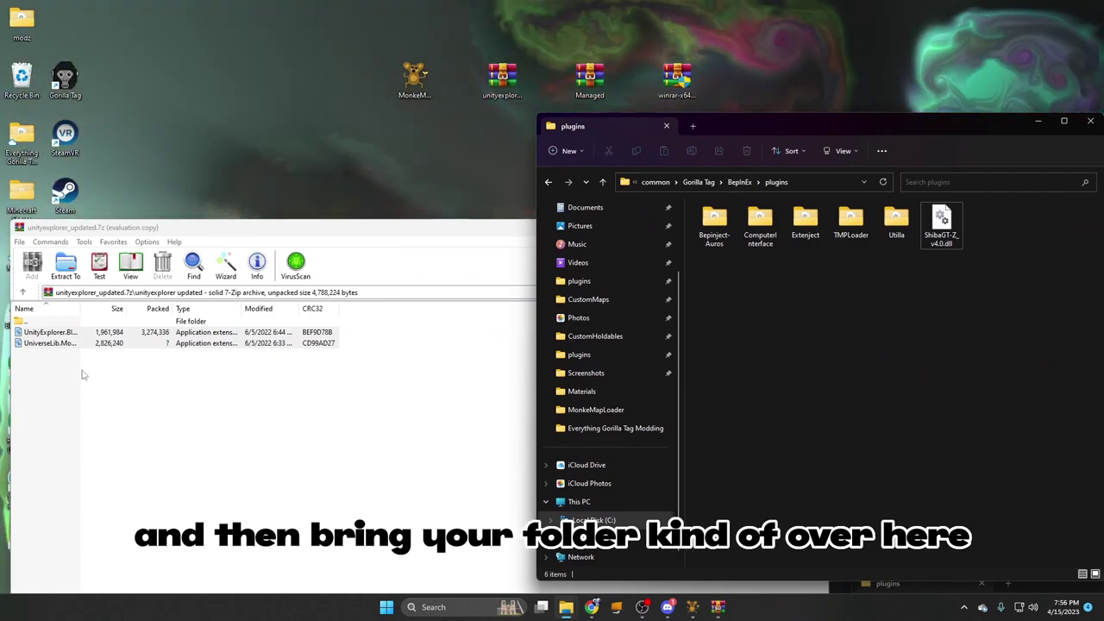
click(62, 345)
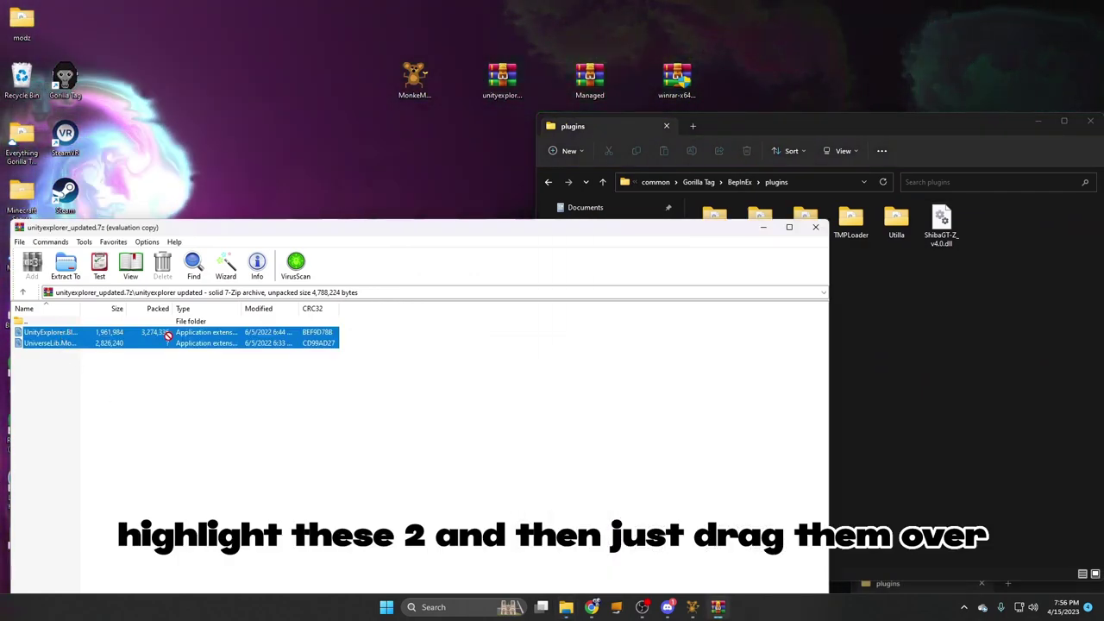
drag(183, 334, 952, 303)
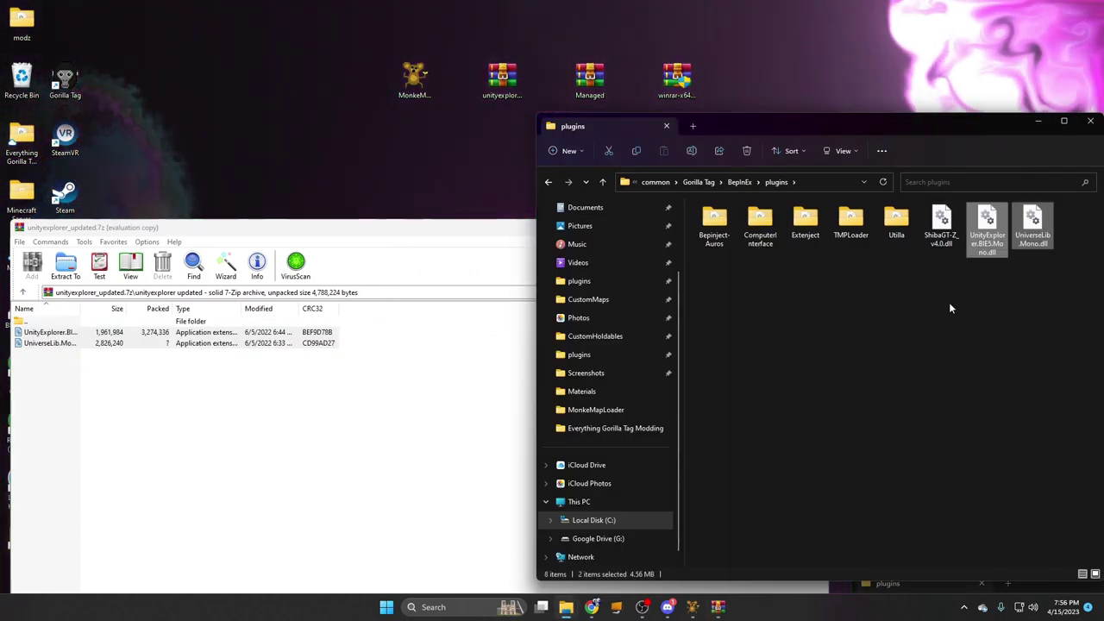
drag(483, 227, 446, 224)
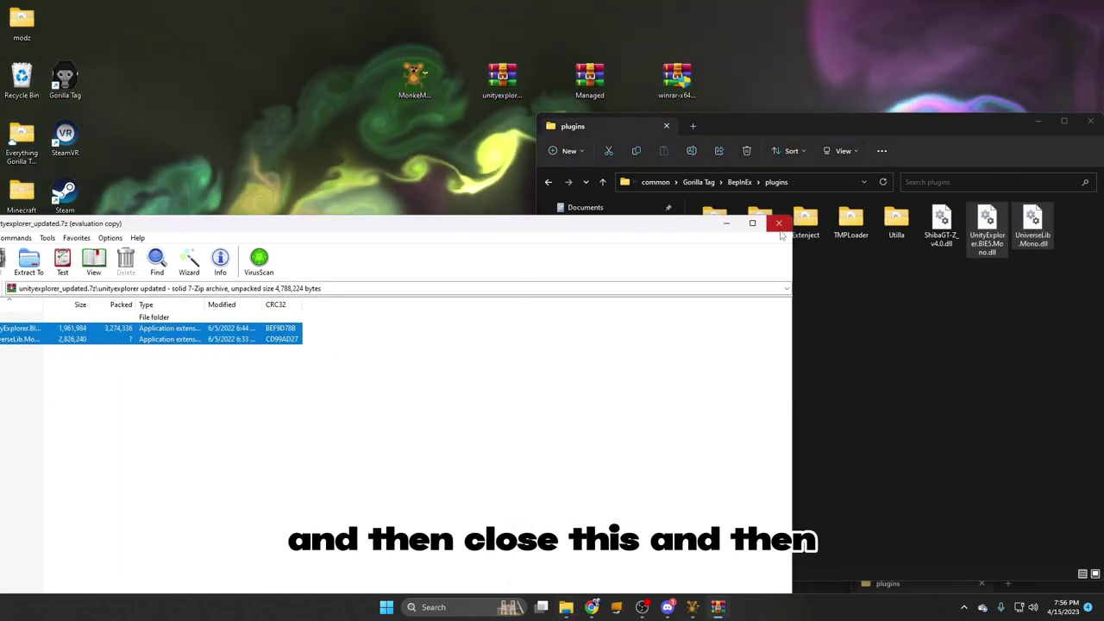
click(779, 226)
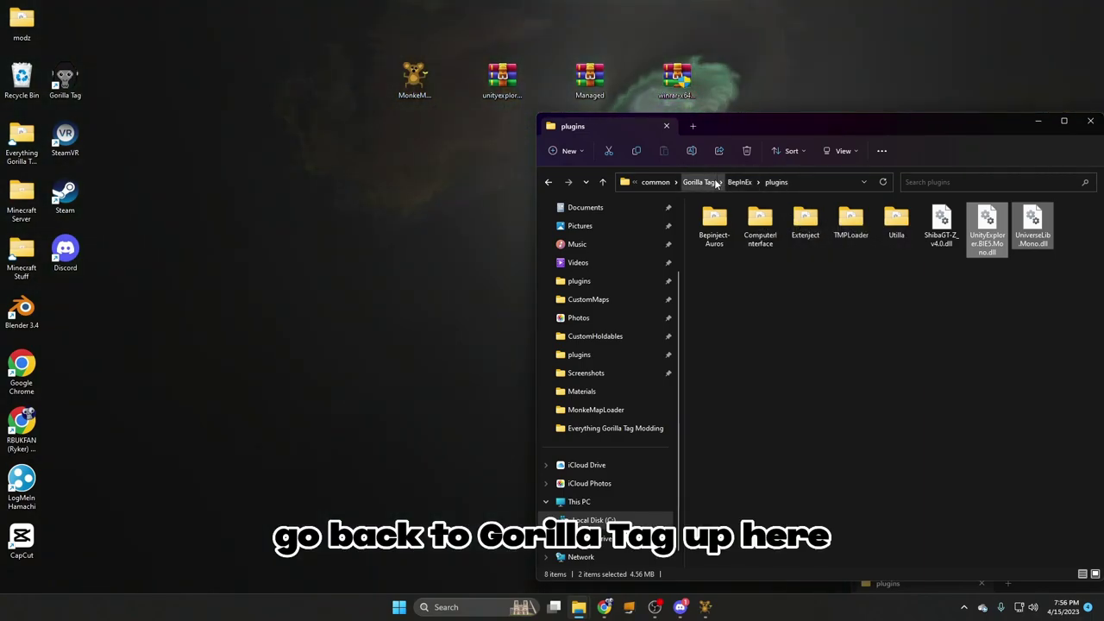
Go to the Managed folder inside Gorilla Tag_Data, then open the desktop Managed archive and enter its Managed folder.
click(698, 182)
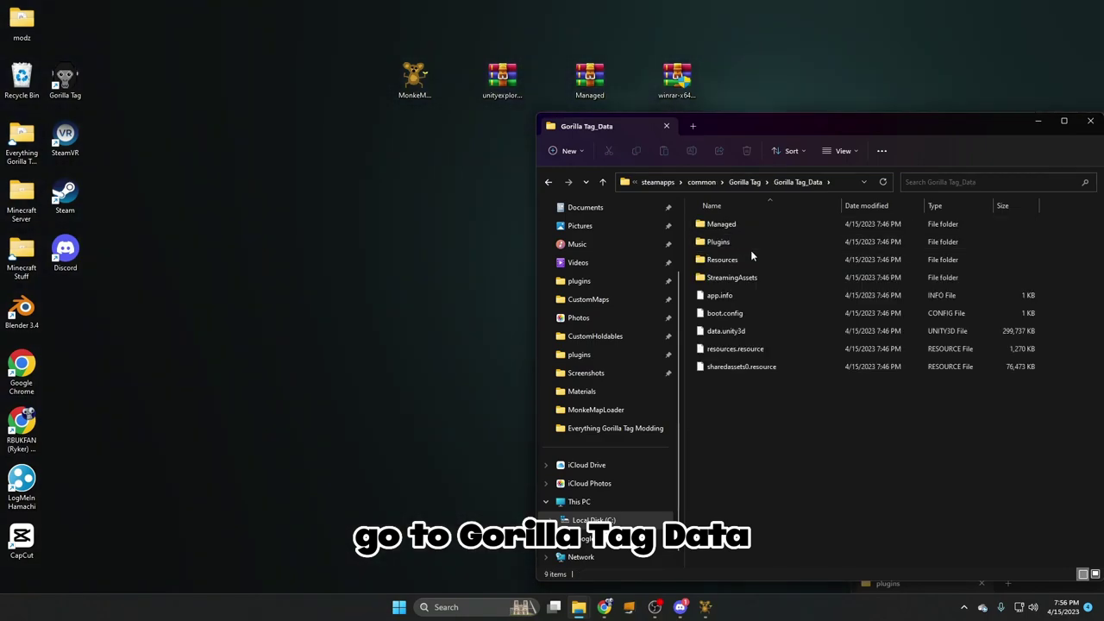
double_click(737, 223)
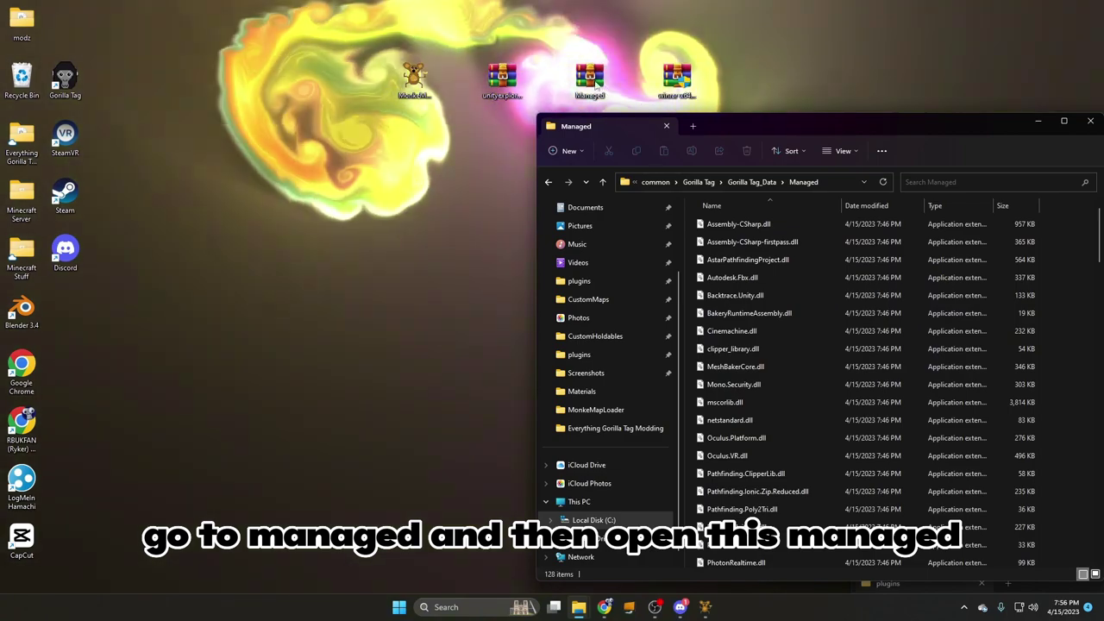
double_click(599, 88)
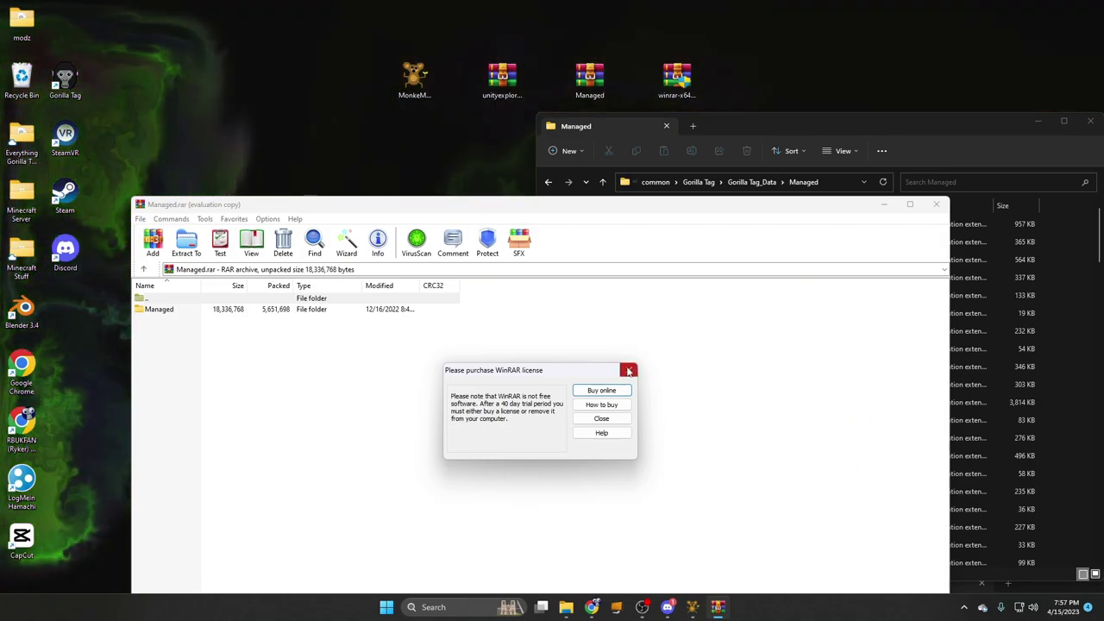
double_click(169, 313)
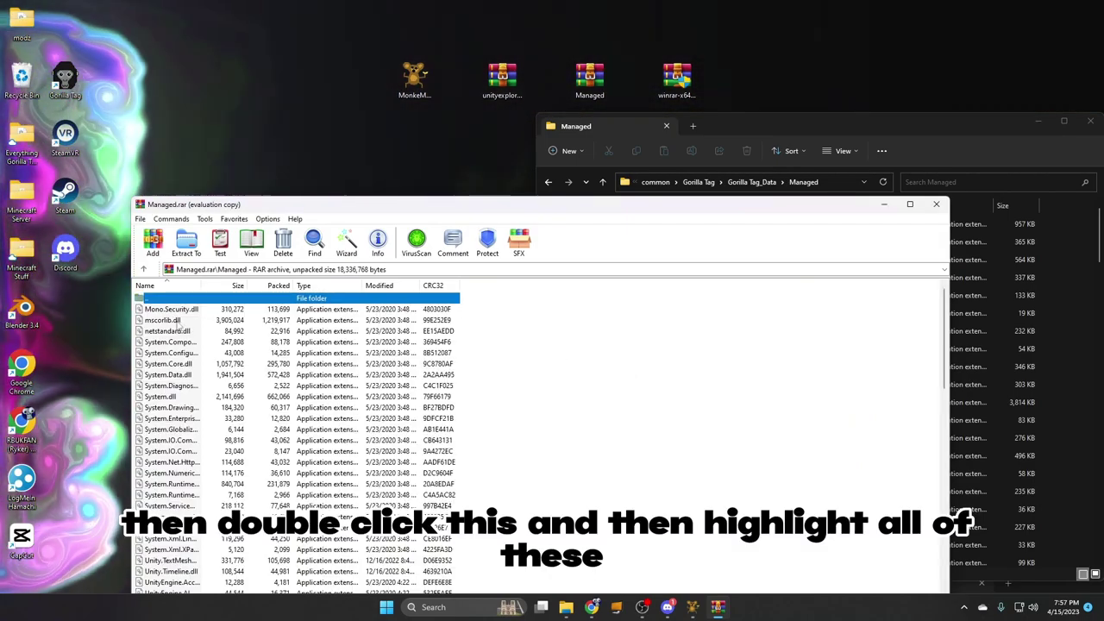
Extract all files from the archive's Managed folder into the game's Managed folder, replacing the files with the same names.
drag(407, 416, 406, 516)
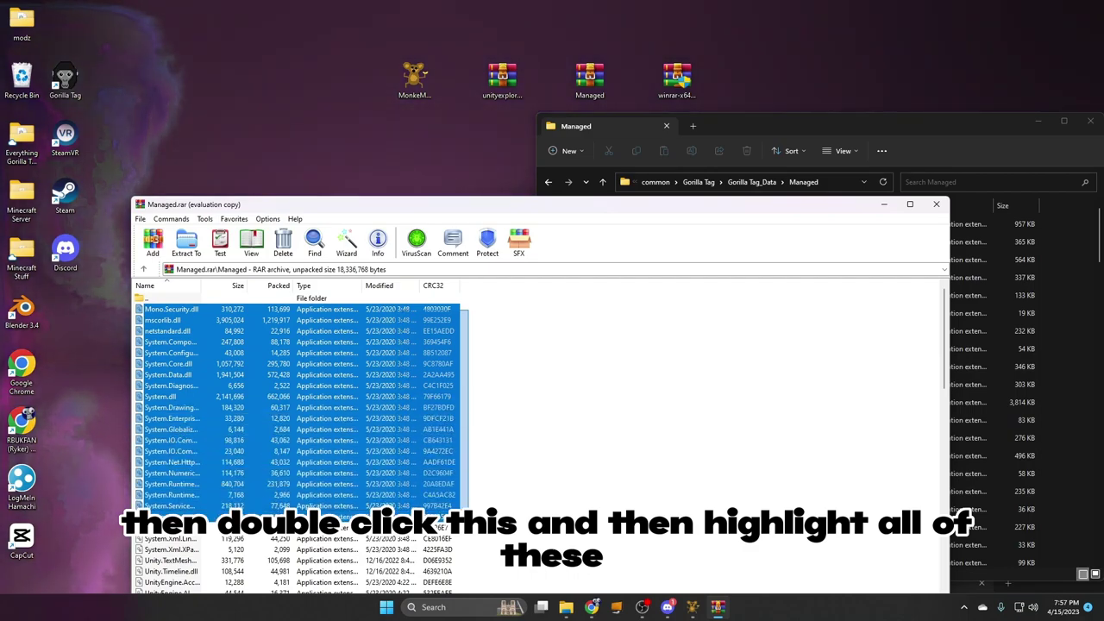
key(ctrl+a)
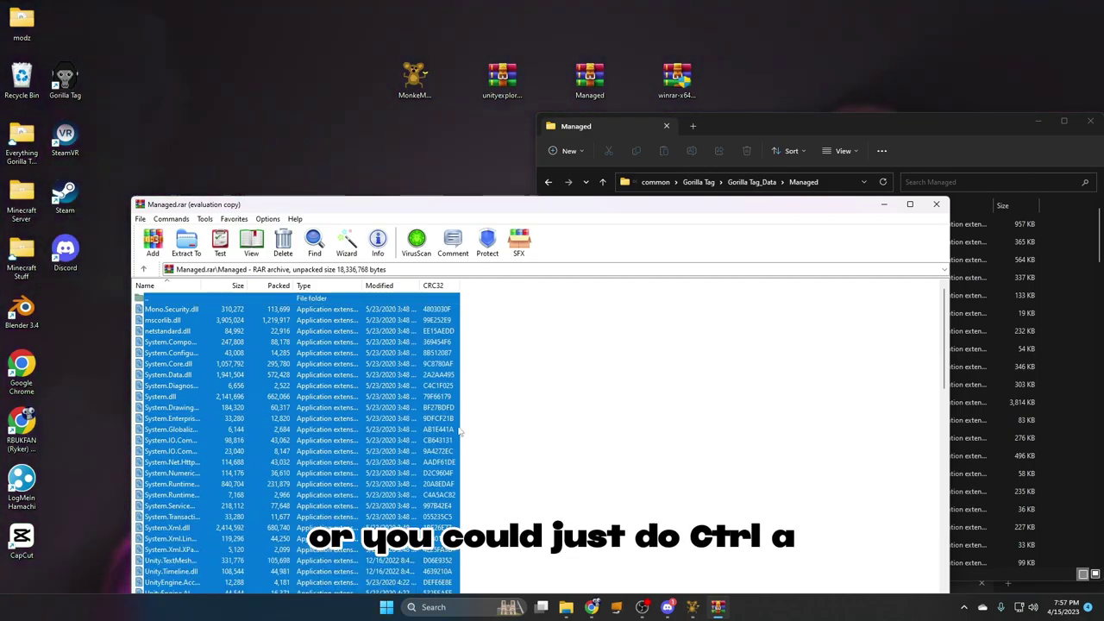
drag(347, 328, 1066, 312)
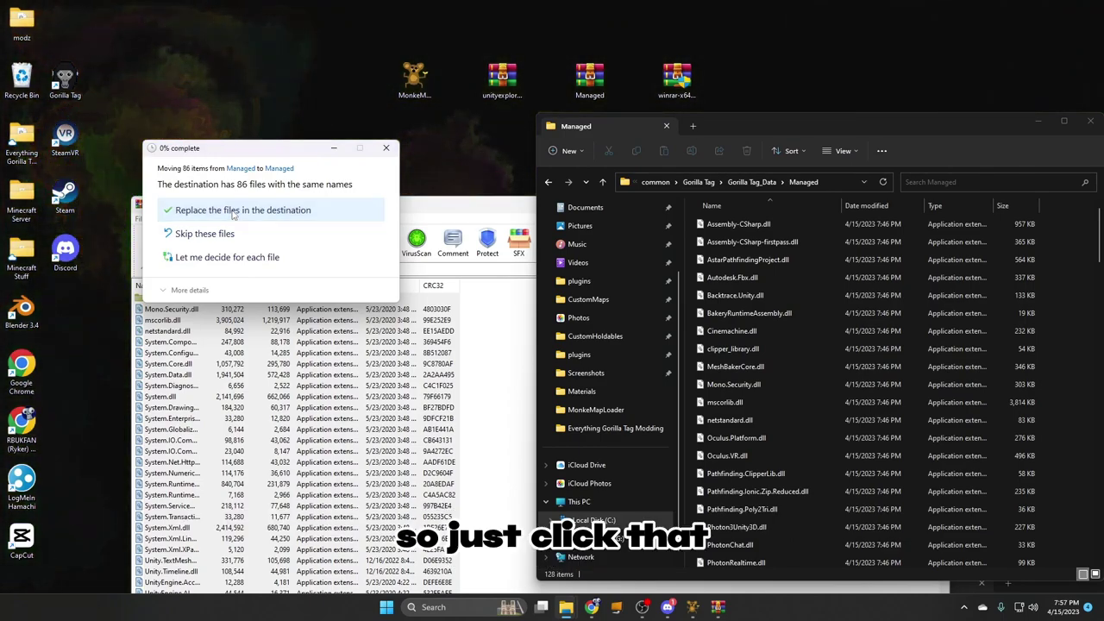
click(233, 212)
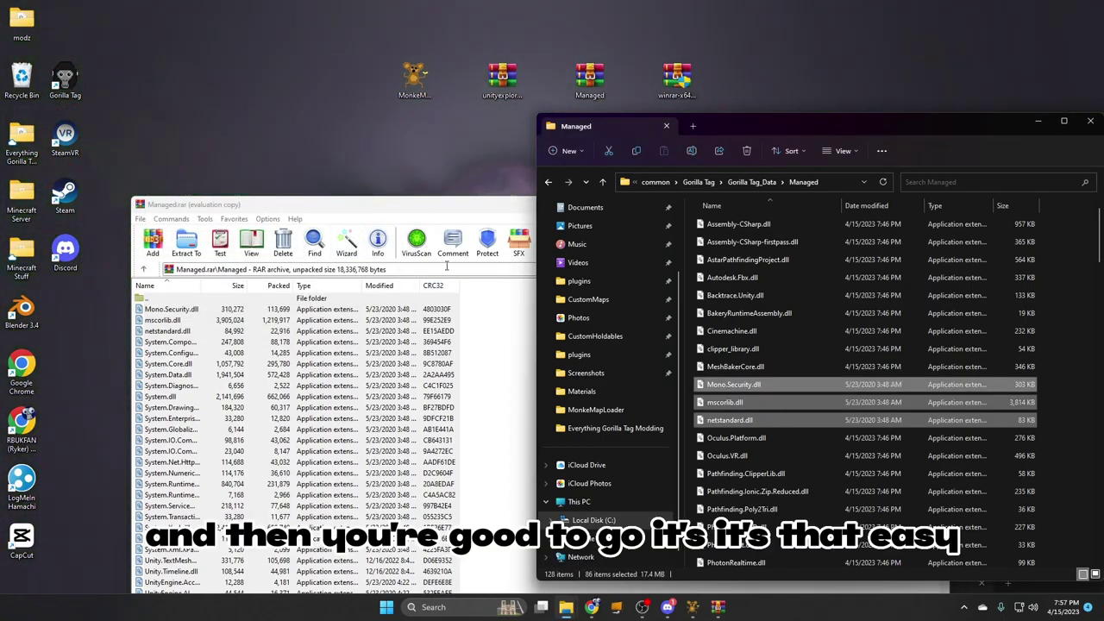
Close the Managed.rar archive and return to the BepInEx plugins folder.
drag(535, 345, 949, 345)
drag(424, 207, 369, 200)
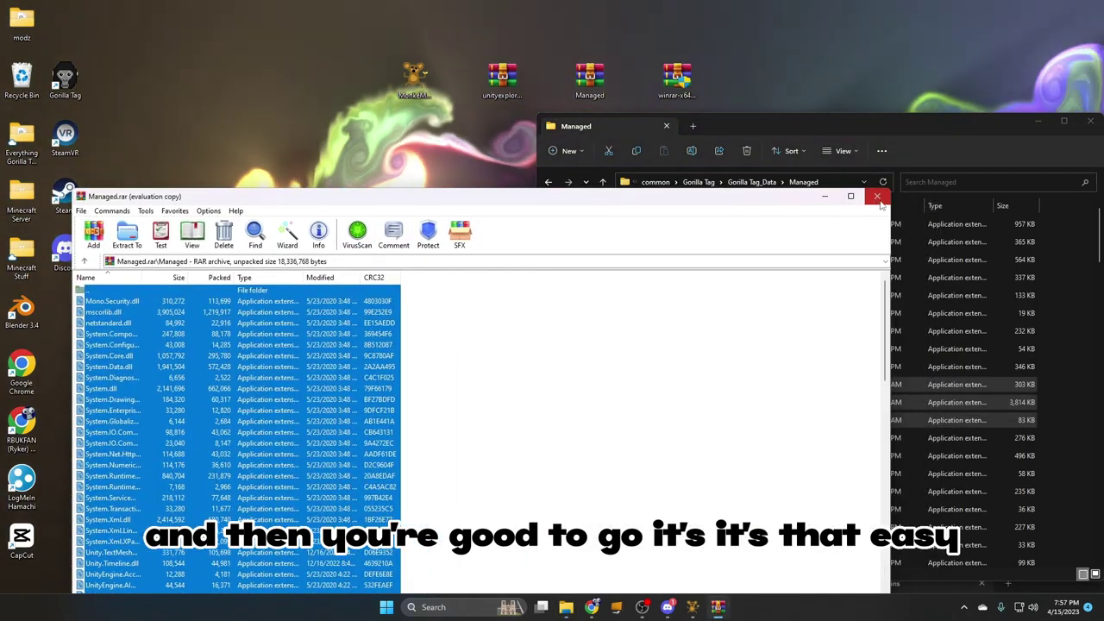
click(877, 197)
drag(629, 124, 521, 117)
click(329, 347)
Switch to Discord and browse the other mods posted in the good-mods channel, then minimize Discord.
mouse_move(682, 608)
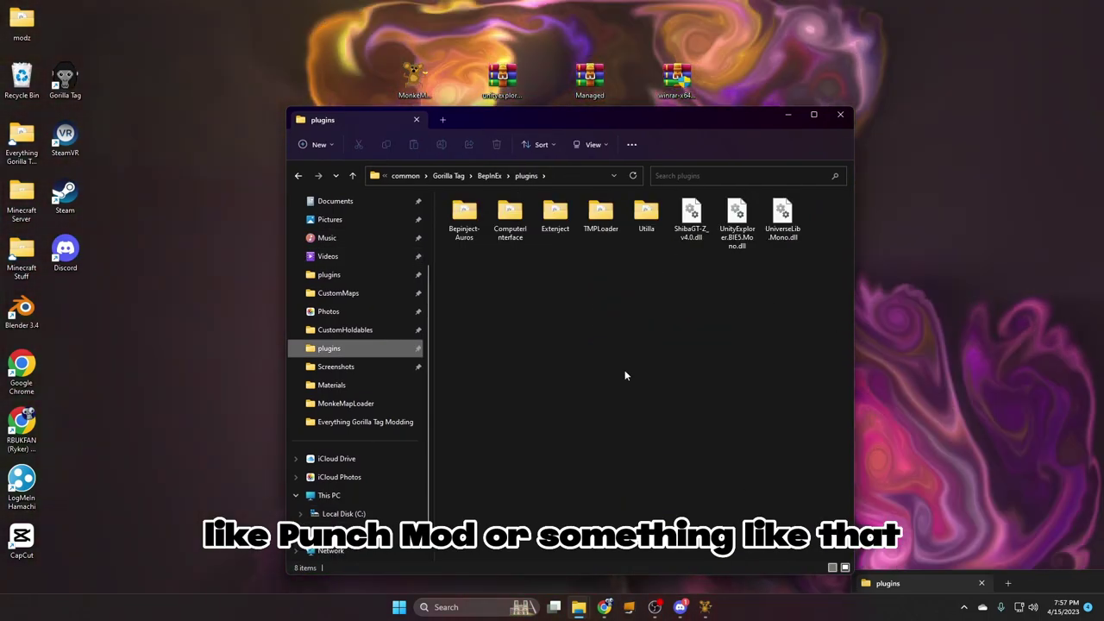
click(680, 608)
scroll(341, 363, up, 1)
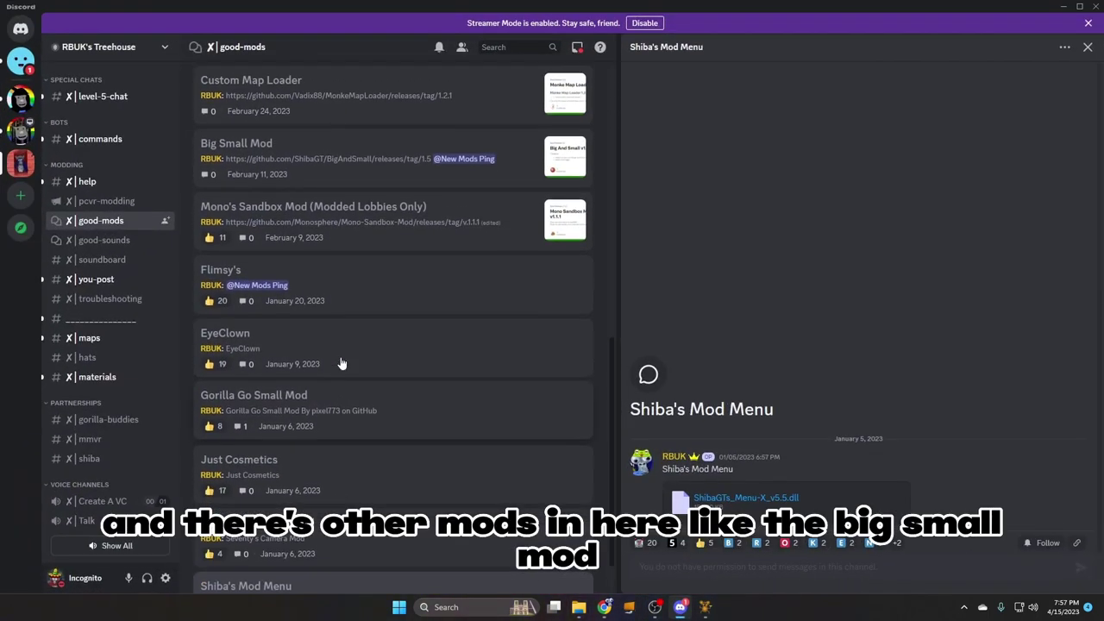
scroll(293, 320, up, 3)
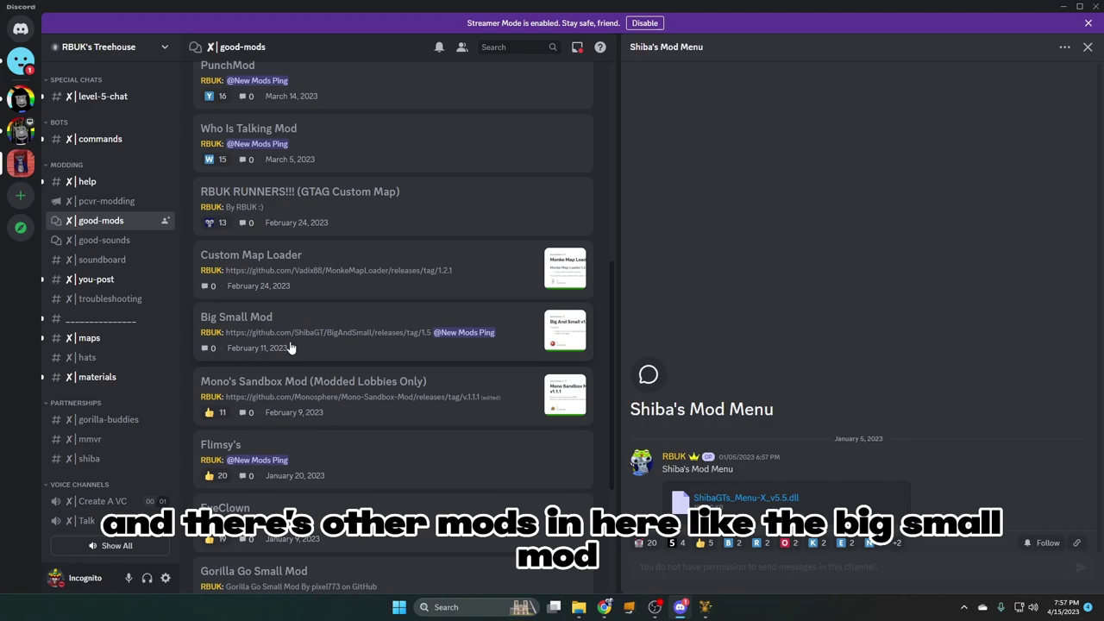
scroll(324, 312, down, 1)
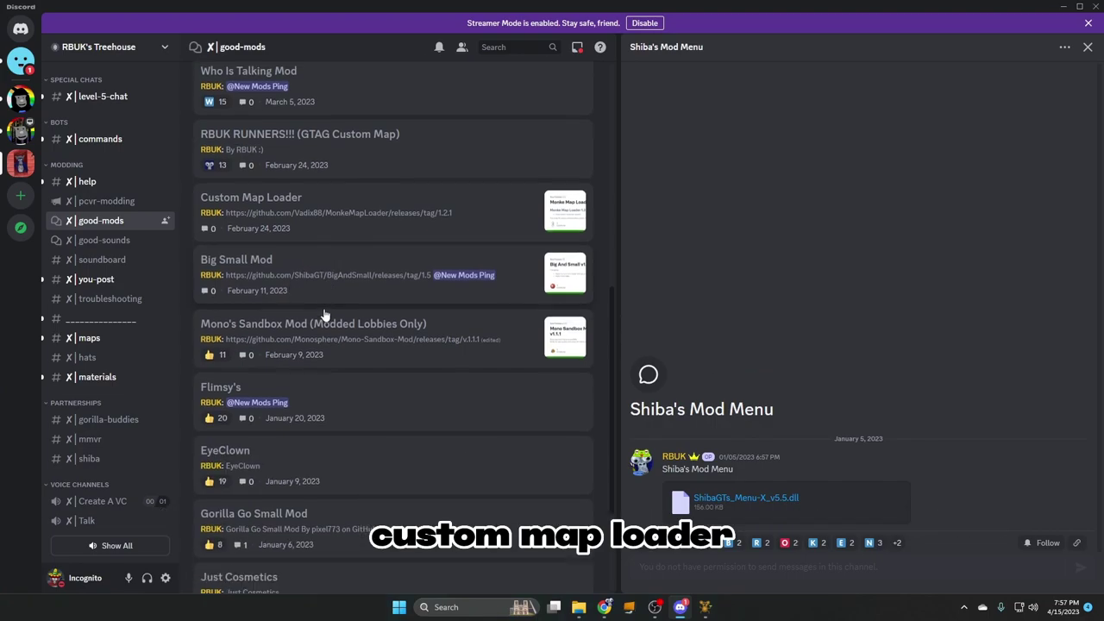
scroll(320, 311, up, 3)
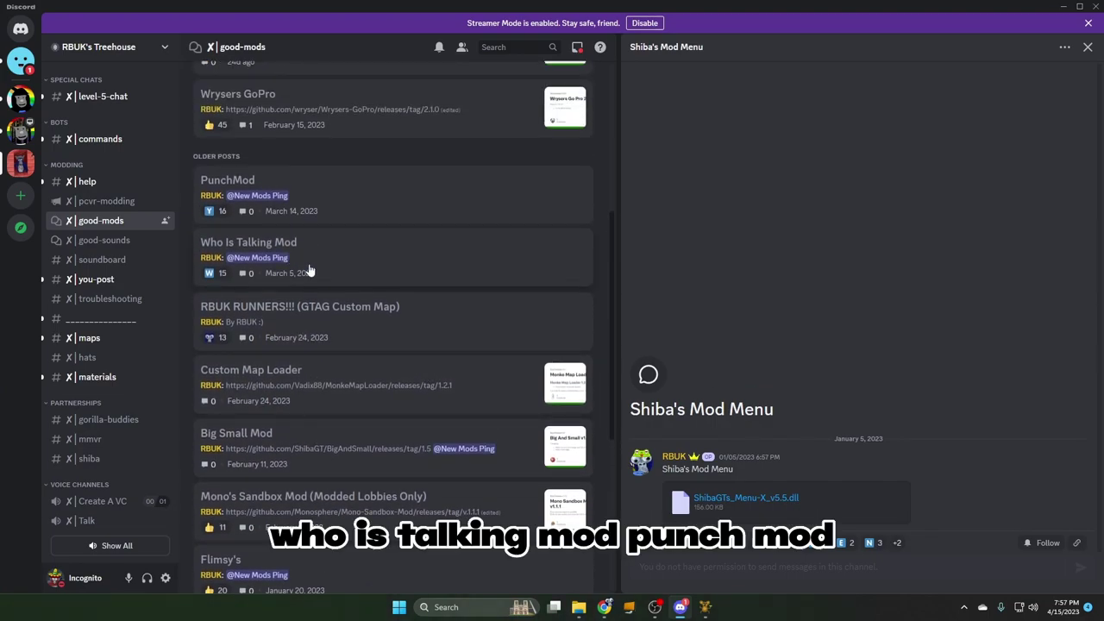
scroll(320, 183, down, 6)
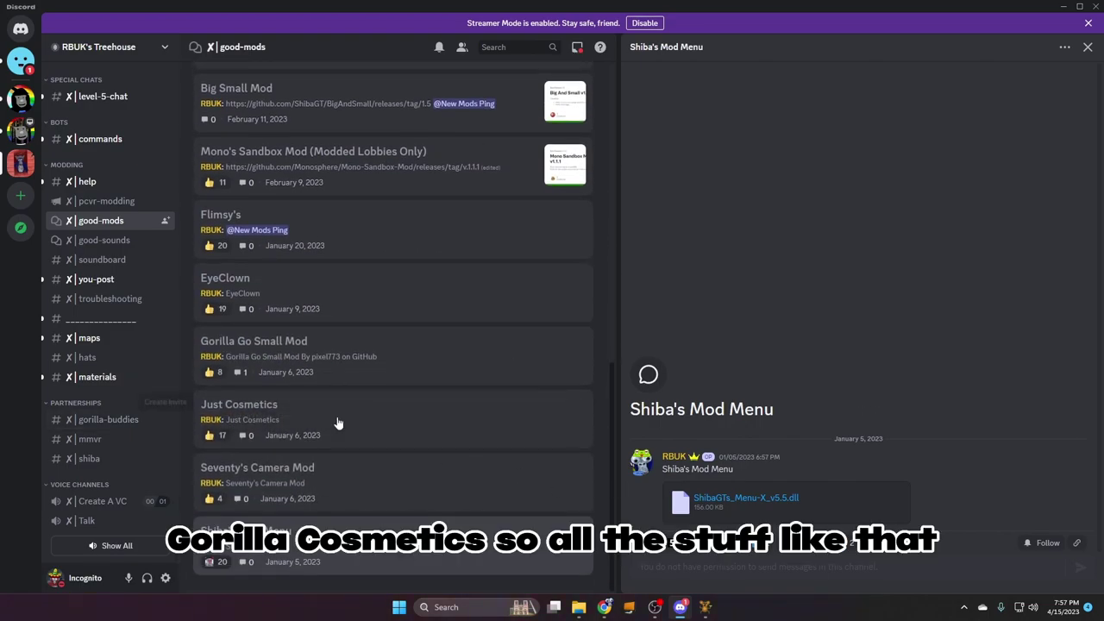
click(1062, 6)
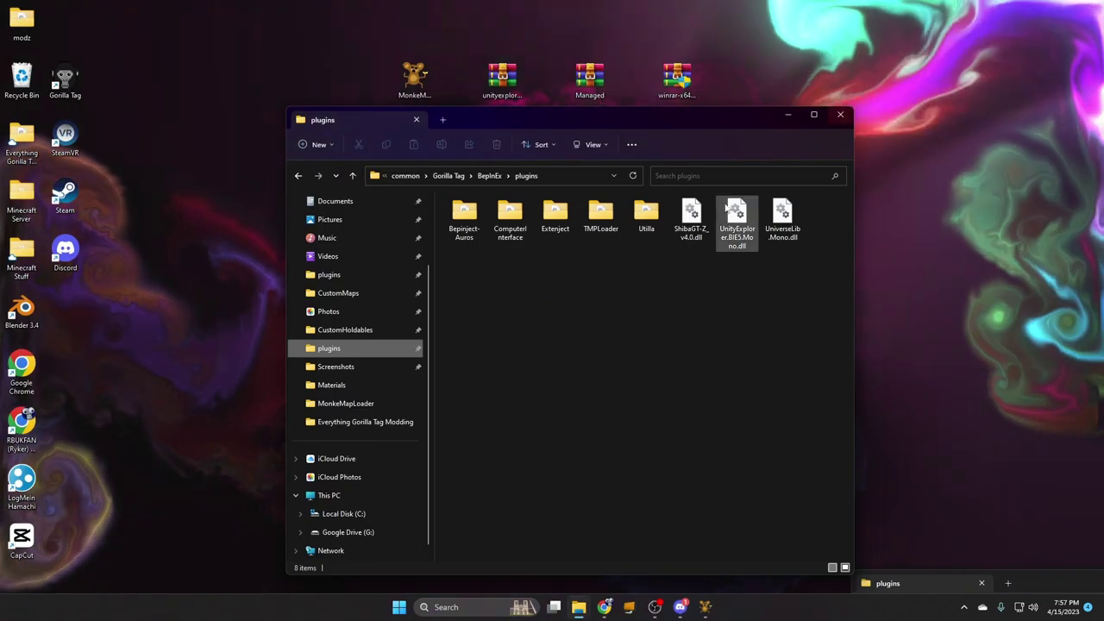